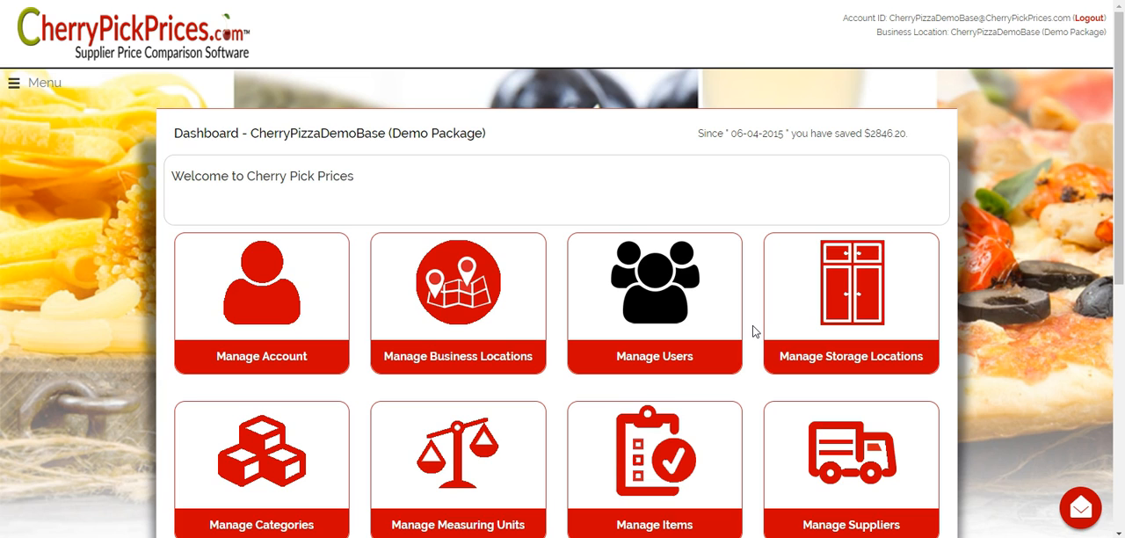
# - Open the item management page and review the available methods for adding new items
pyautogui.click(645, 453)
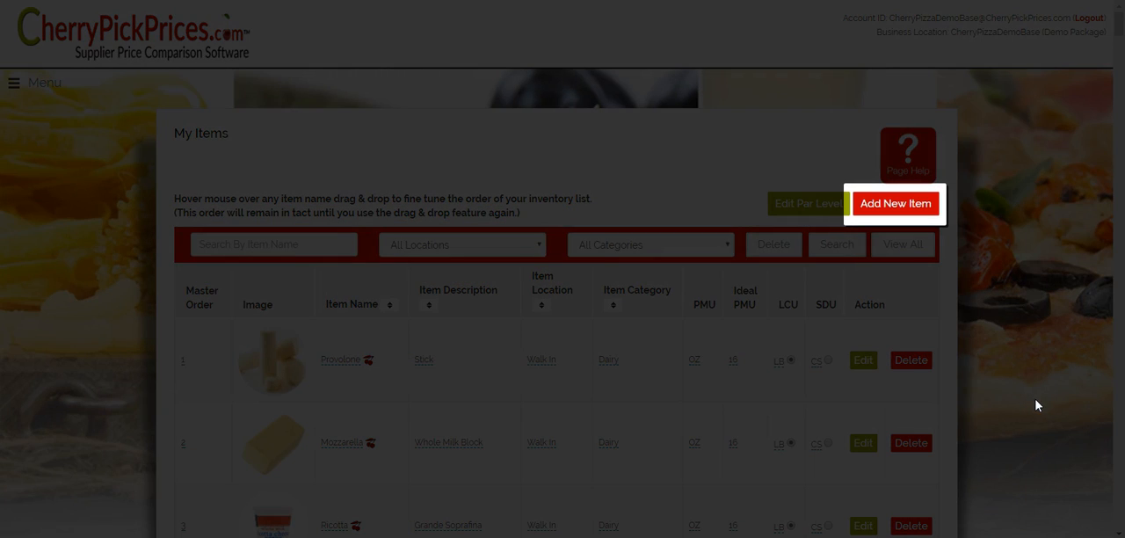
pyautogui.click(902, 203)
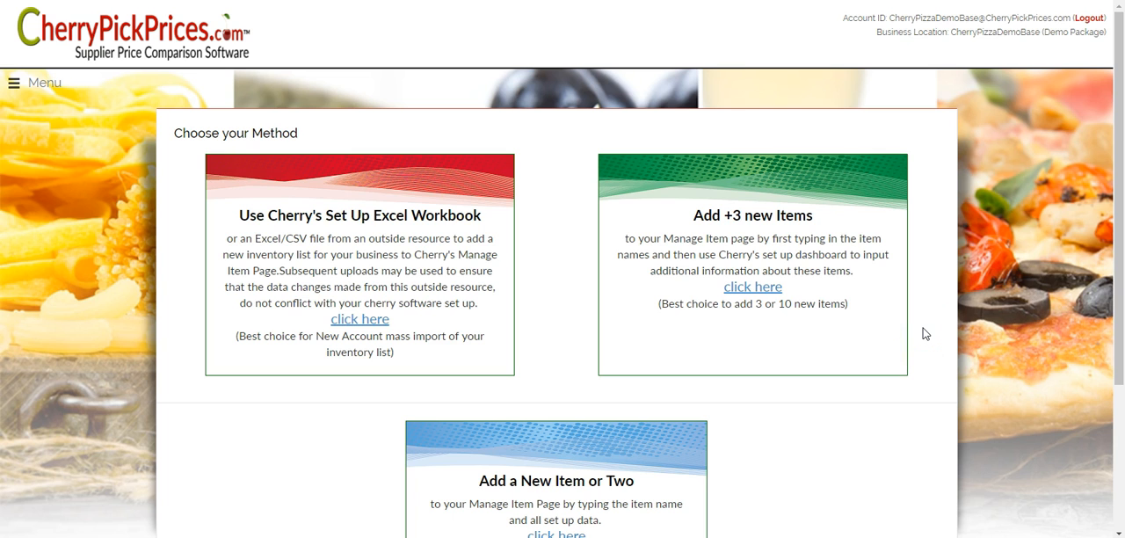
pyautogui.scroll(-3, 924, 333)
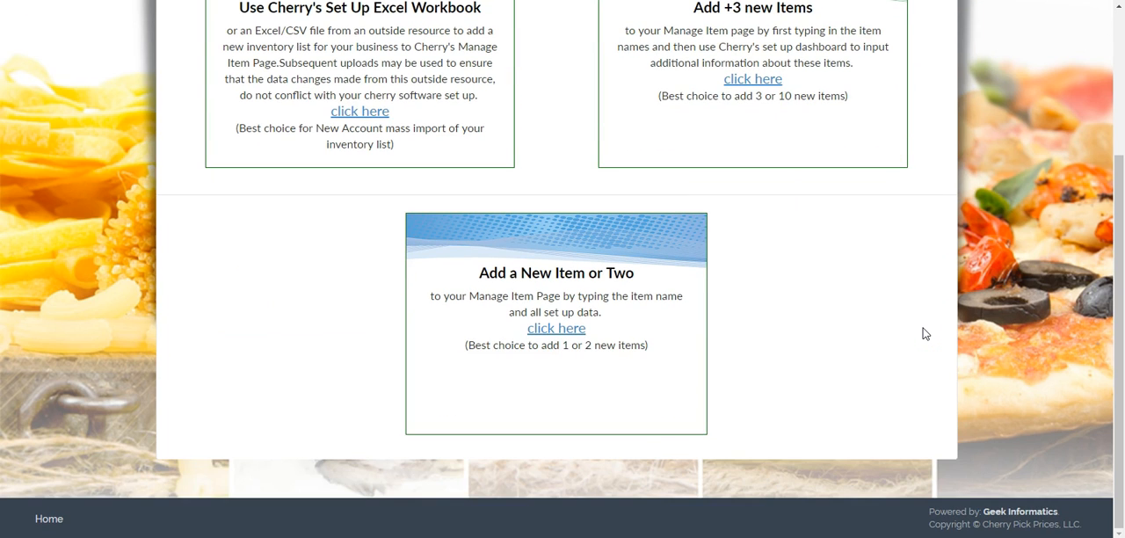
pyautogui.scroll(2, 924, 333)
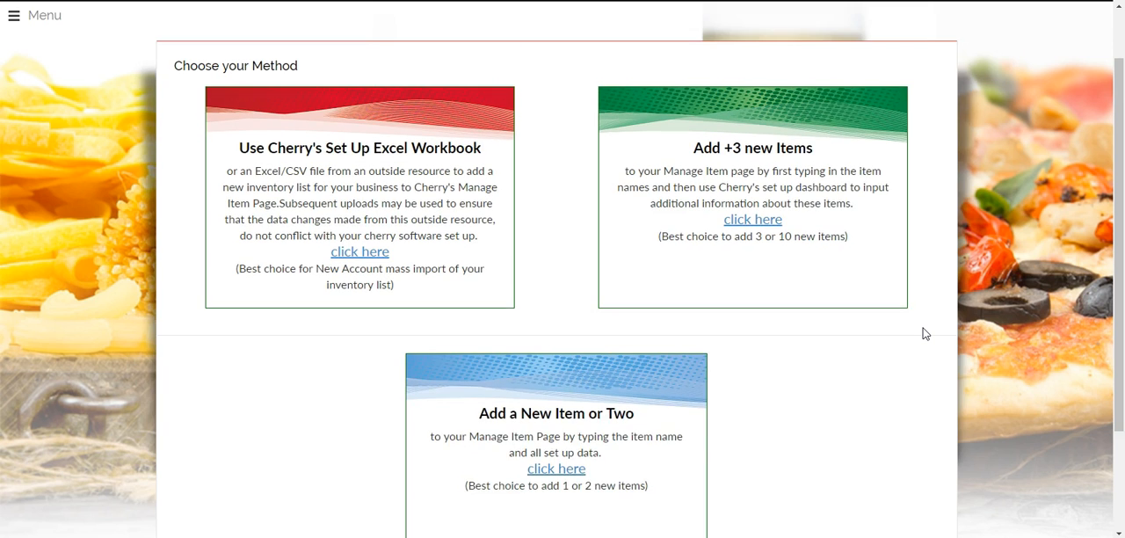
pyautogui.scroll(1, 923, 333)
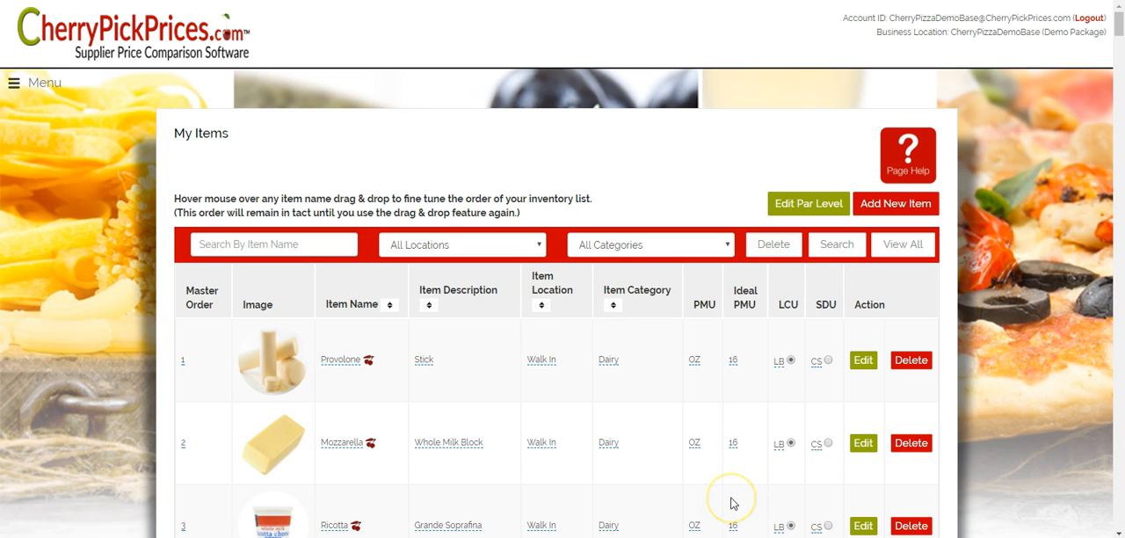
# - Delete all existing items from the My Items list across all locations and categories
pyautogui.click(775, 246)
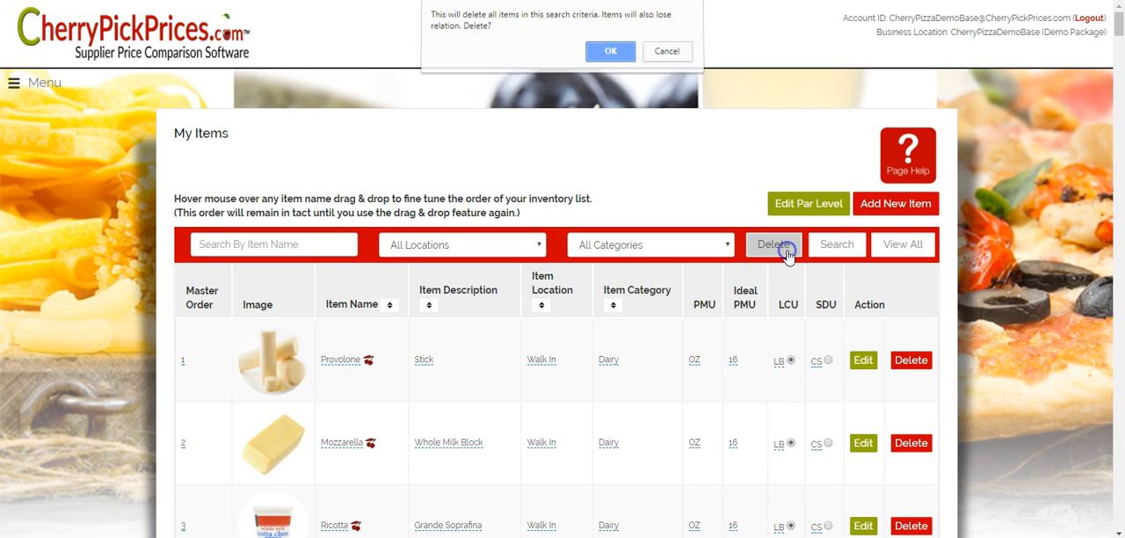
pyautogui.click(610, 56)
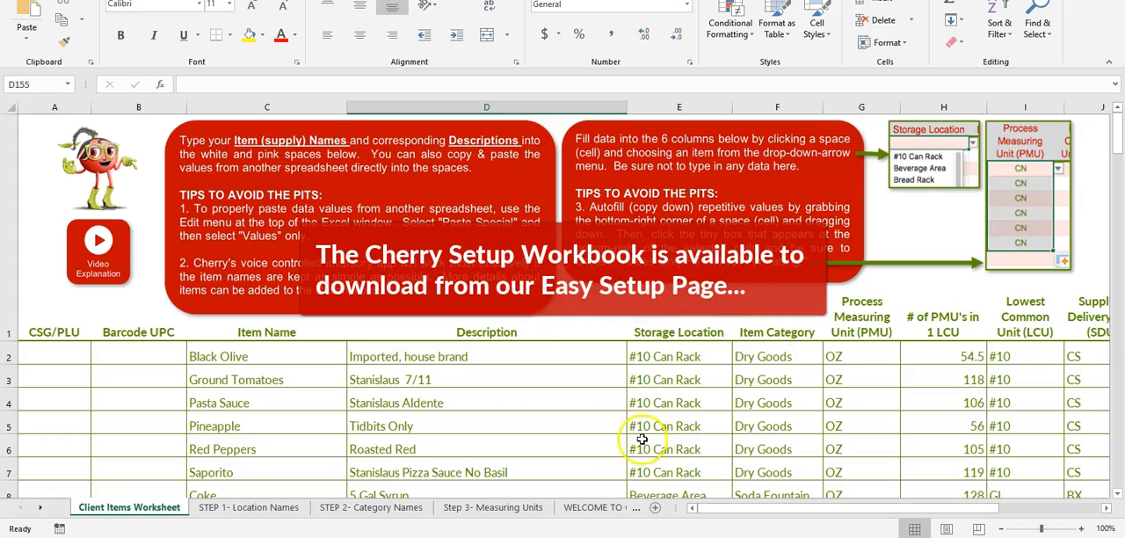
# - Switch to the Excel setup workbook, examine the item rows of the Client Items Worksheet, and return to the My Items page
pyautogui.scroll(-7, 677, 372)
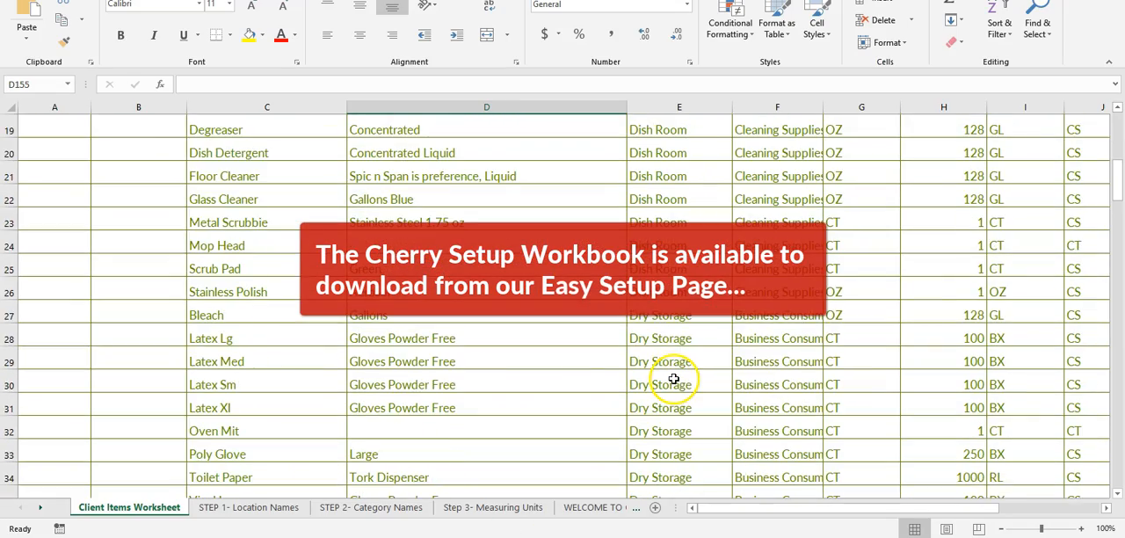
pyautogui.scroll(8, 668, 373)
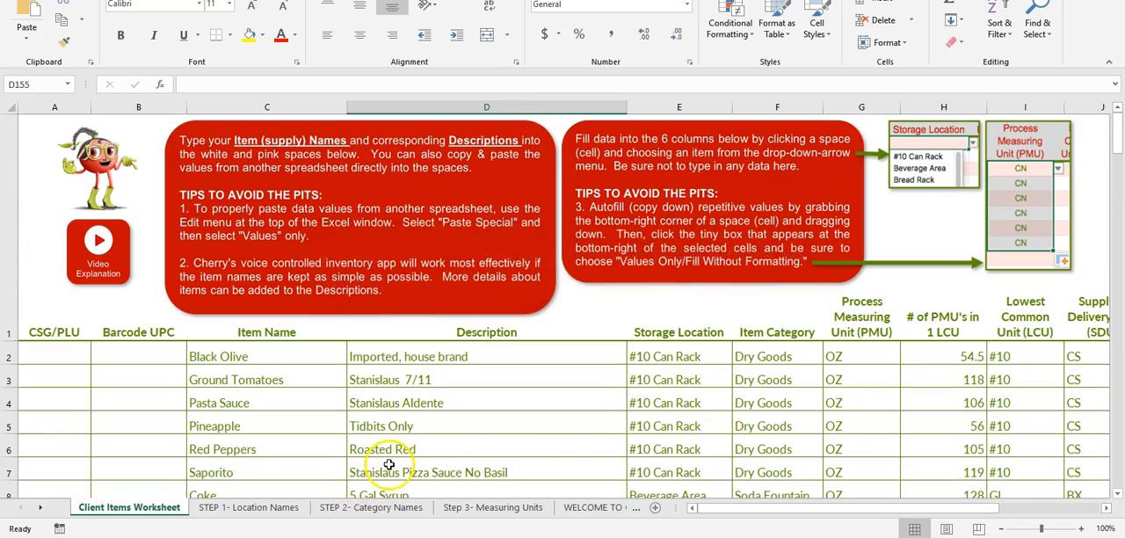
pyautogui.moveTo(708, 509); pyautogui.dragTo(642, 507)
pyautogui.scroll(-14, 832, 303)
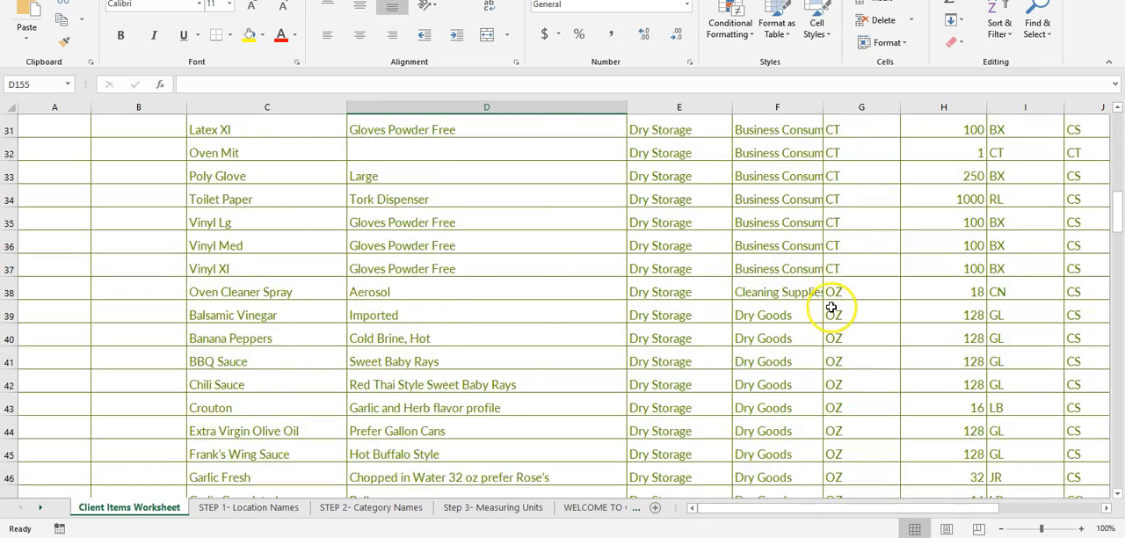
pyautogui.scroll(14, 831, 308)
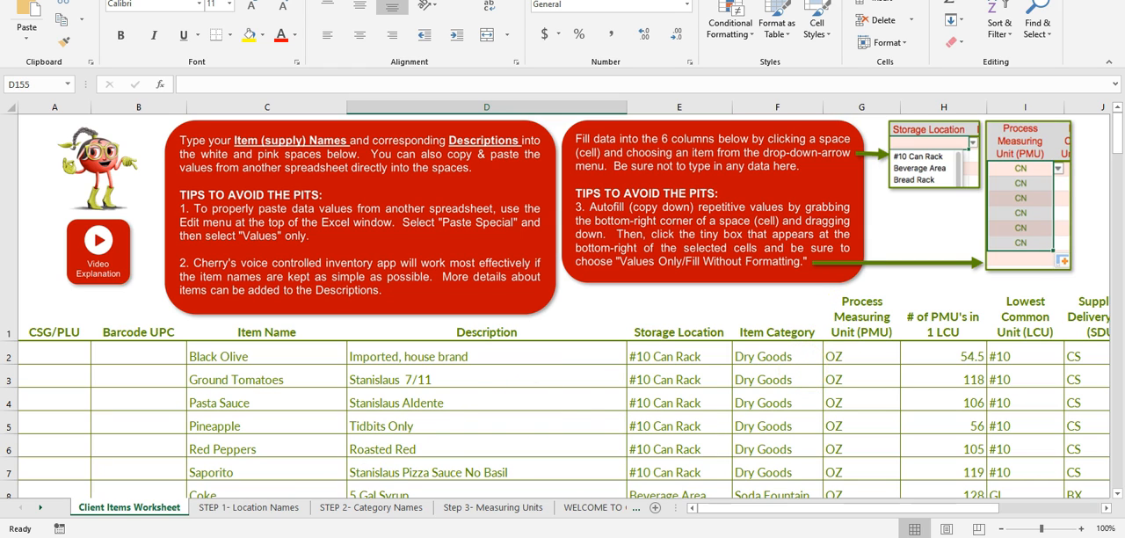
pyautogui.click(362, 532)
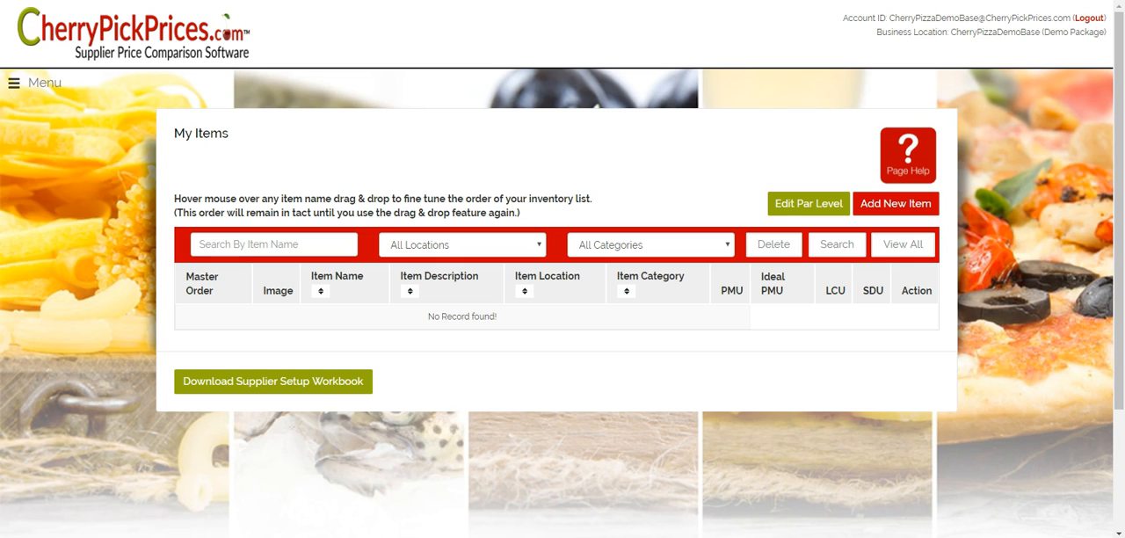
# - Start adding new items with Cherry's Set Up Excel Workbook method and open the file chooser for the upload
pyautogui.click(883, 207)
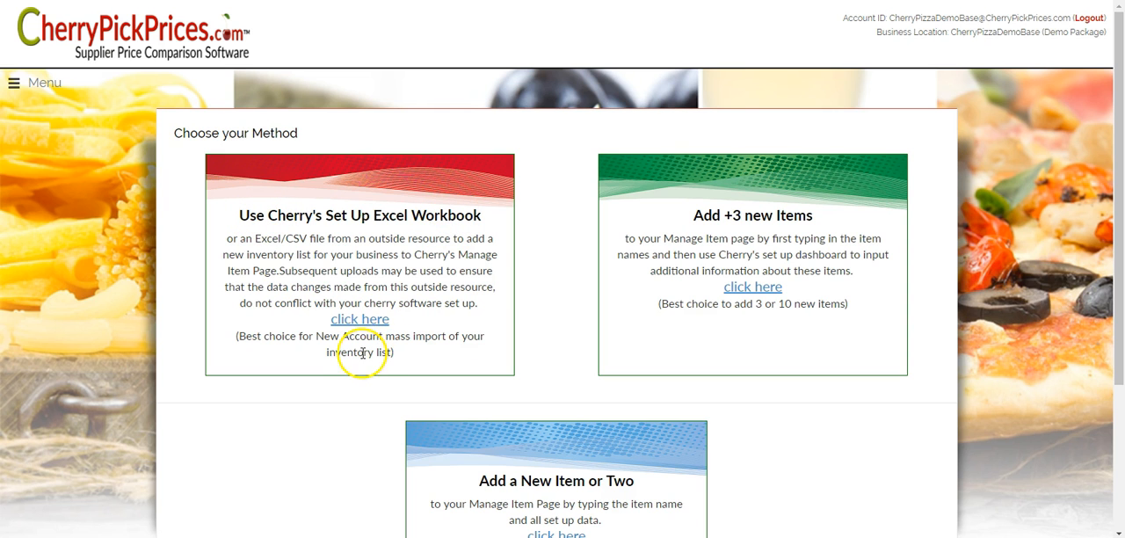
pyautogui.click(361, 319)
pyautogui.click(231, 187)
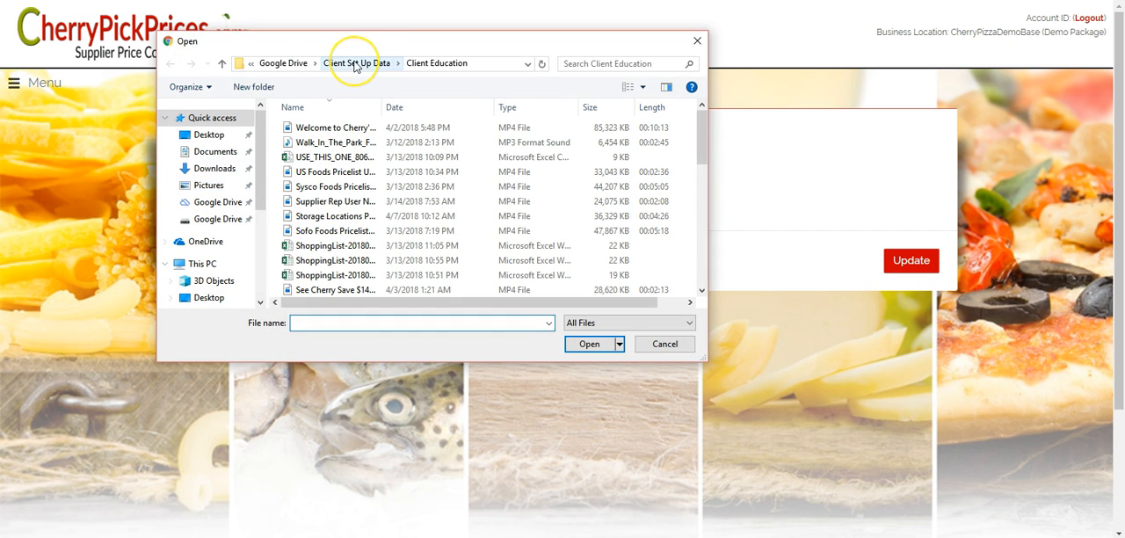
# - Upload Cherry Account Set Up- CHERRY PIZZERIA DEMO.xlsx from the FULL PIZZA DEMO folder in Client Set Up Data and submit the header preview
pyautogui.click(355, 64)
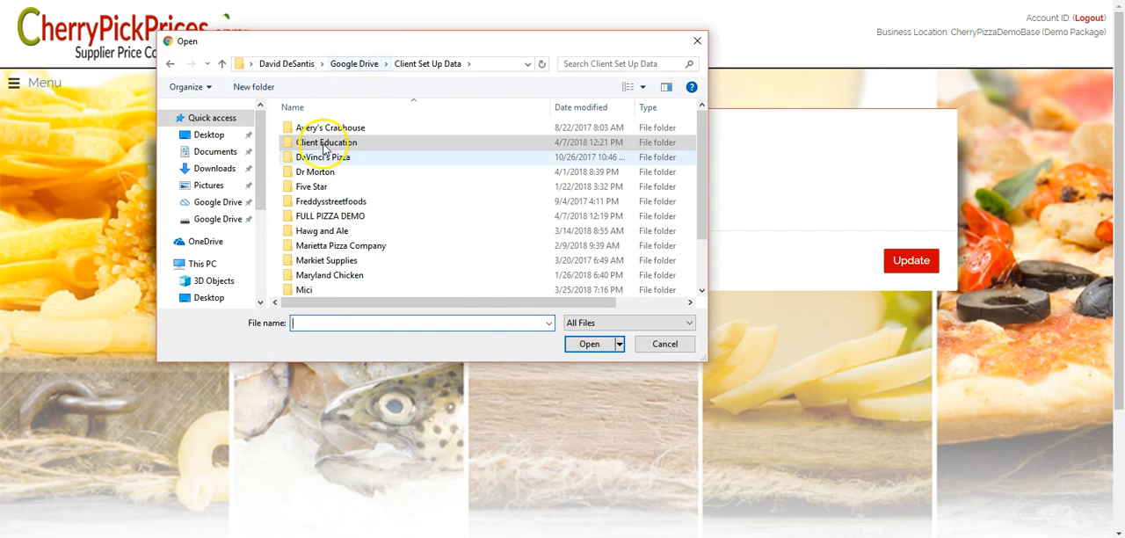
pyautogui.doubleClick(309, 217)
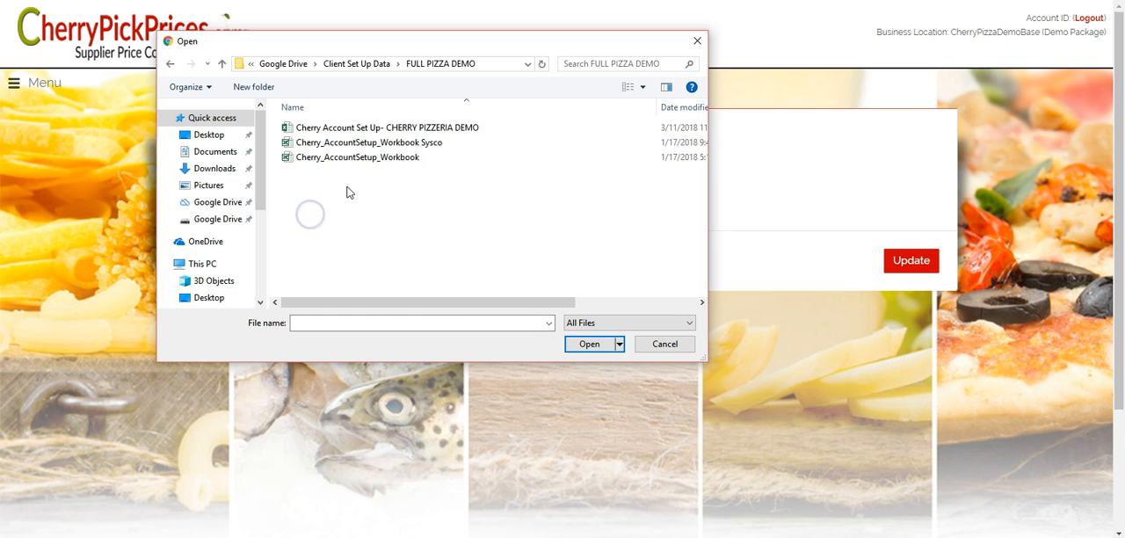
pyautogui.click(346, 127)
pyautogui.click(587, 344)
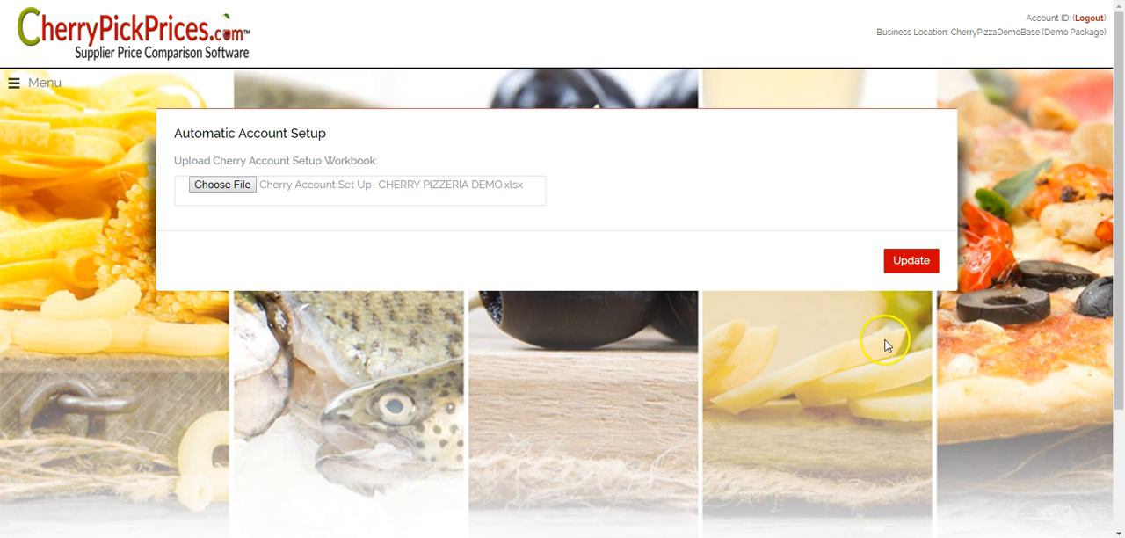
pyautogui.click(909, 260)
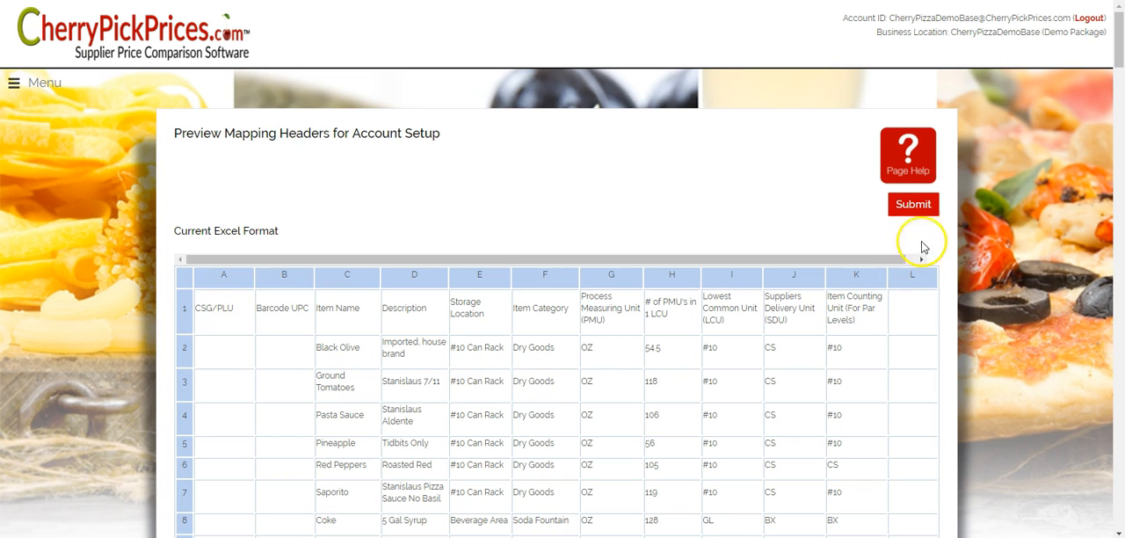
pyautogui.click(928, 205)
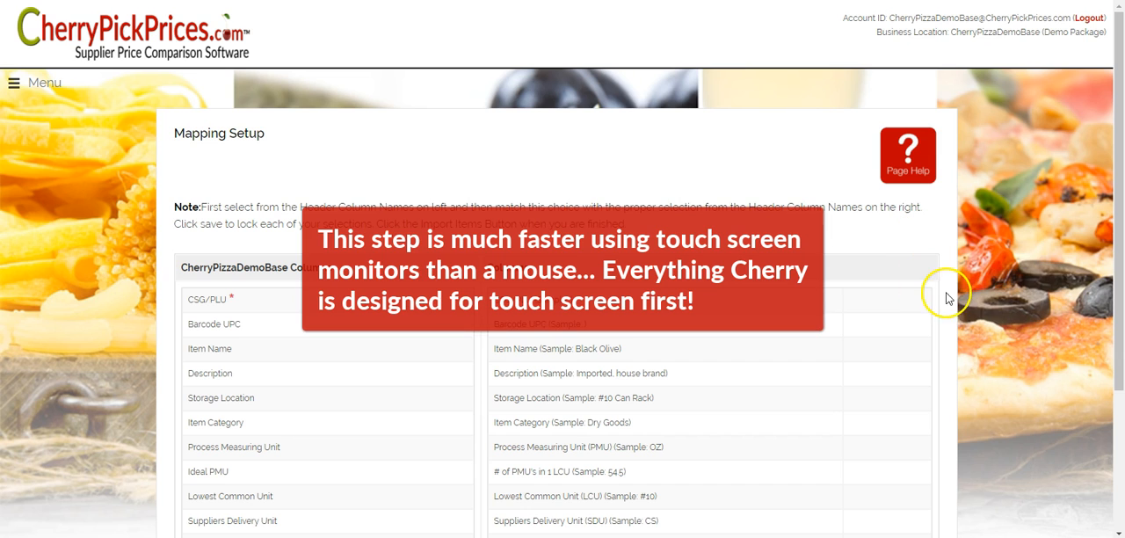
# - Map the CSG/PLU and Barcode UPC columns to their matching workbook headers and save both pairs
pyautogui.scroll(-1, 996, 254)
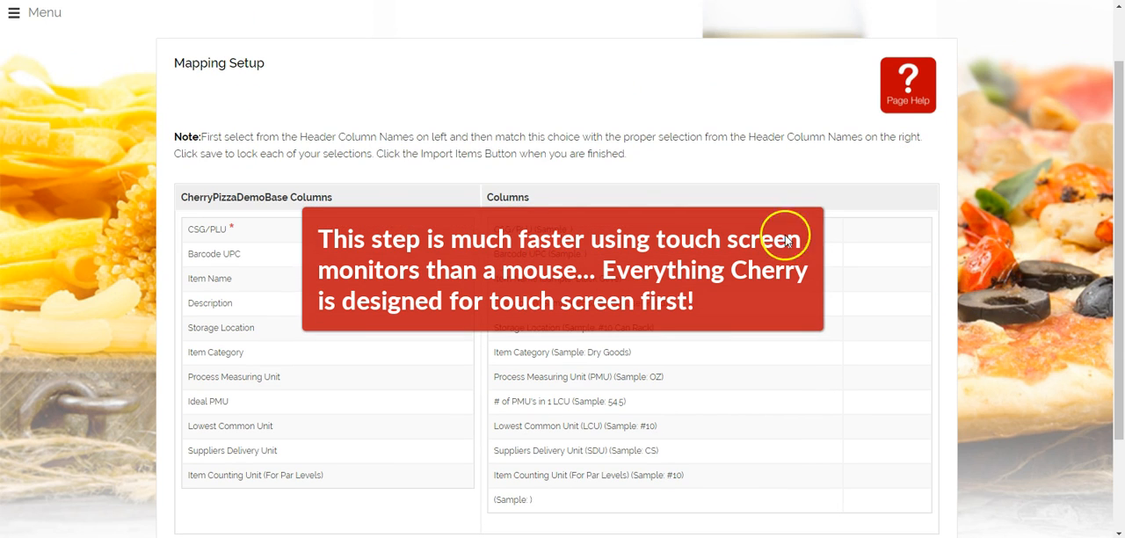
pyautogui.click(211, 226)
pyautogui.click(502, 229)
pyautogui.click(911, 229)
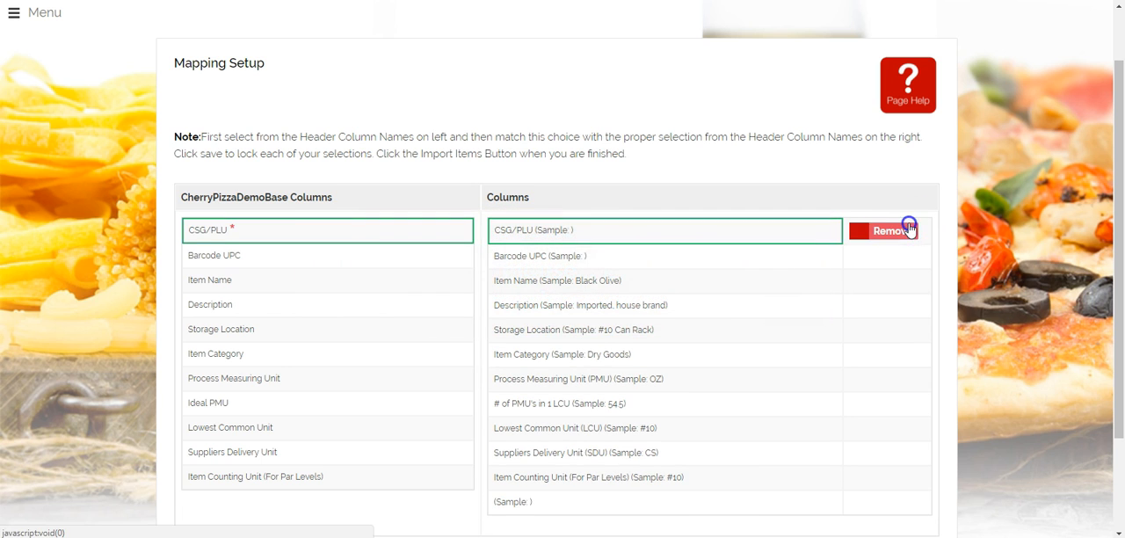
pyautogui.click(219, 255)
pyautogui.click(506, 257)
pyautogui.click(894, 258)
# - Map the Item Name and Description columns to their matching workbook headers and save both pairs
pyautogui.click(201, 283)
pyautogui.click(505, 283)
pyautogui.click(894, 284)
pyautogui.click(204, 309)
pyautogui.click(883, 311)
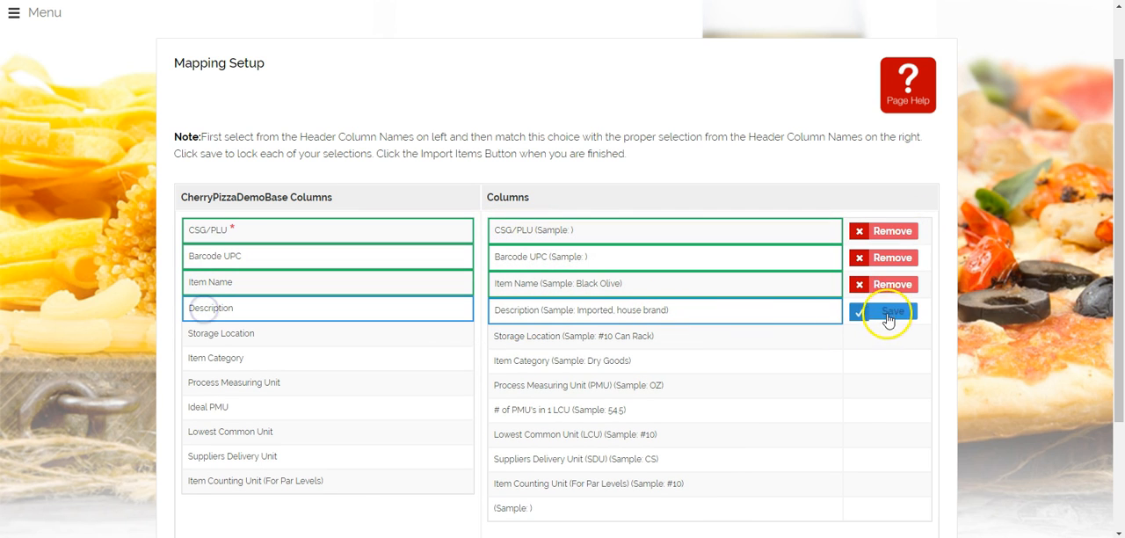
# - Map the Storage Location and Item Category columns to their matching workbook headers and save both pairs
pyautogui.click(225, 339)
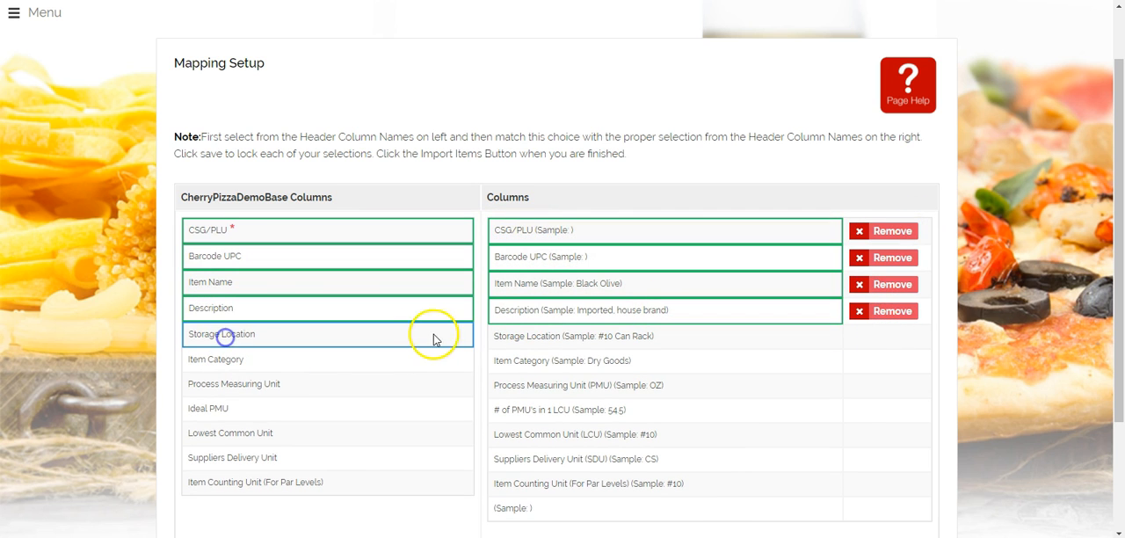
pyautogui.click(514, 336)
pyautogui.click(884, 342)
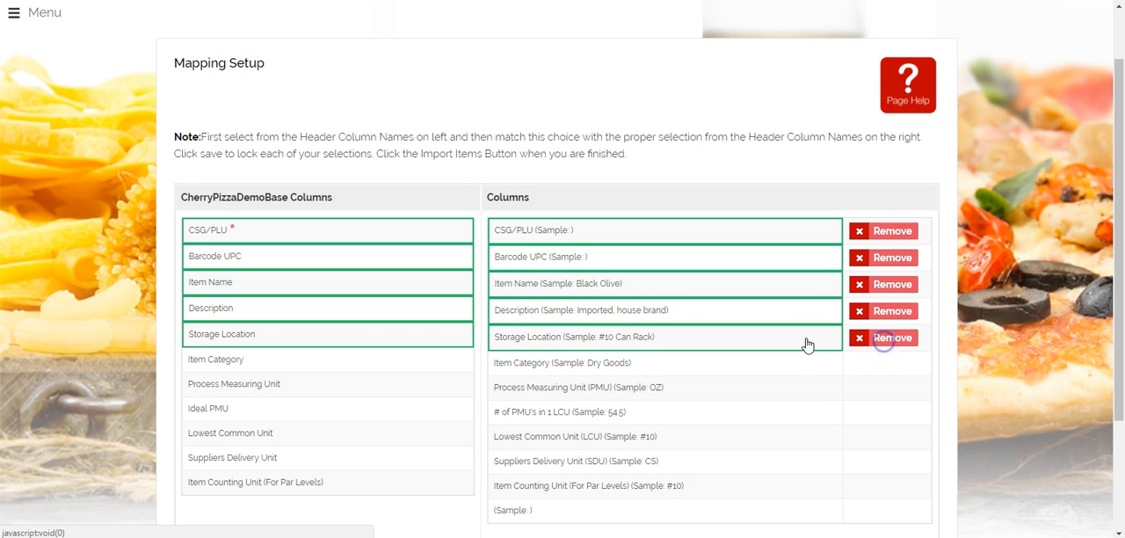
pyautogui.click(215, 360)
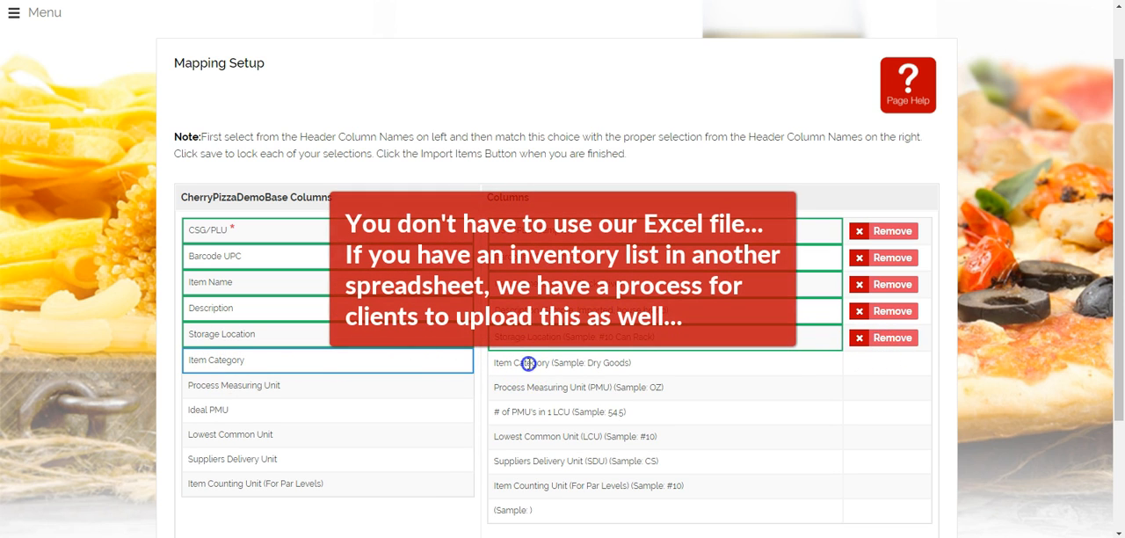
pyautogui.click(527, 363)
pyautogui.click(877, 362)
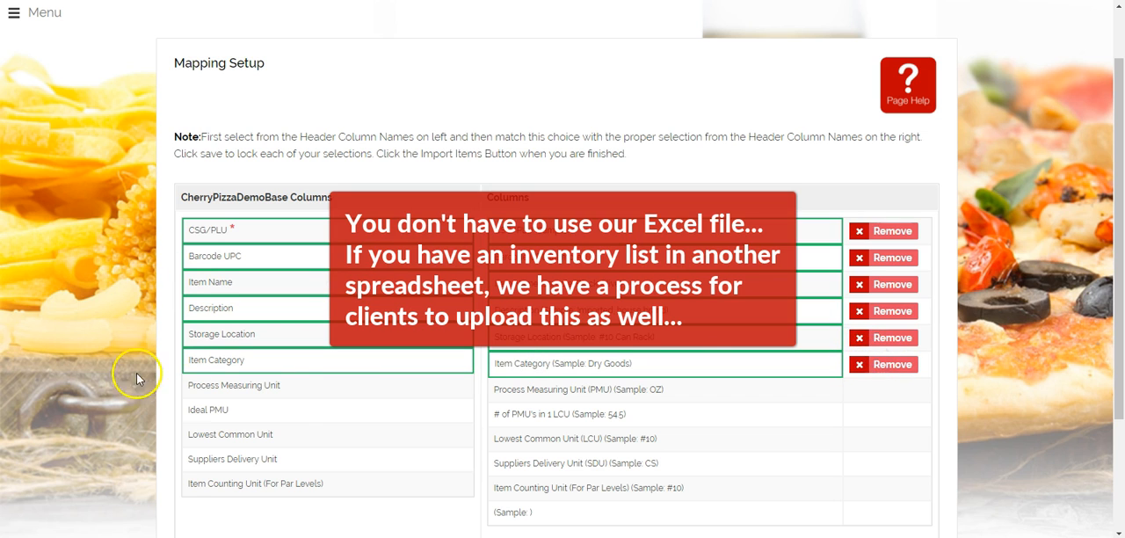
# - Map Process Measuring Unit to the PMU header and Ideal PMU to # of PMU's in 1 LCU, saving both pairs
pyautogui.click(261, 386)
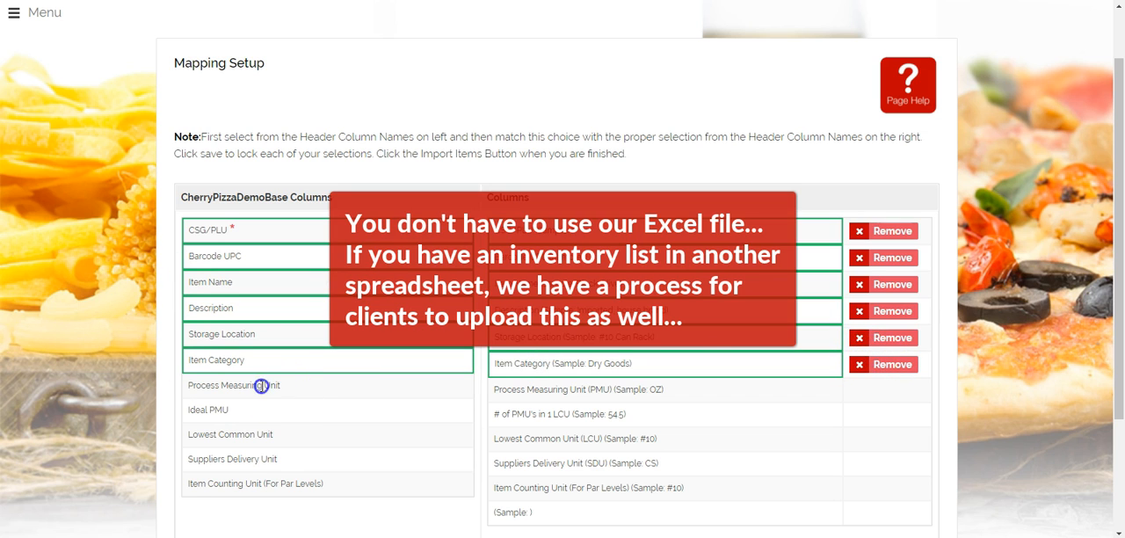
pyautogui.click(537, 389)
pyautogui.click(896, 399)
pyautogui.click(215, 411)
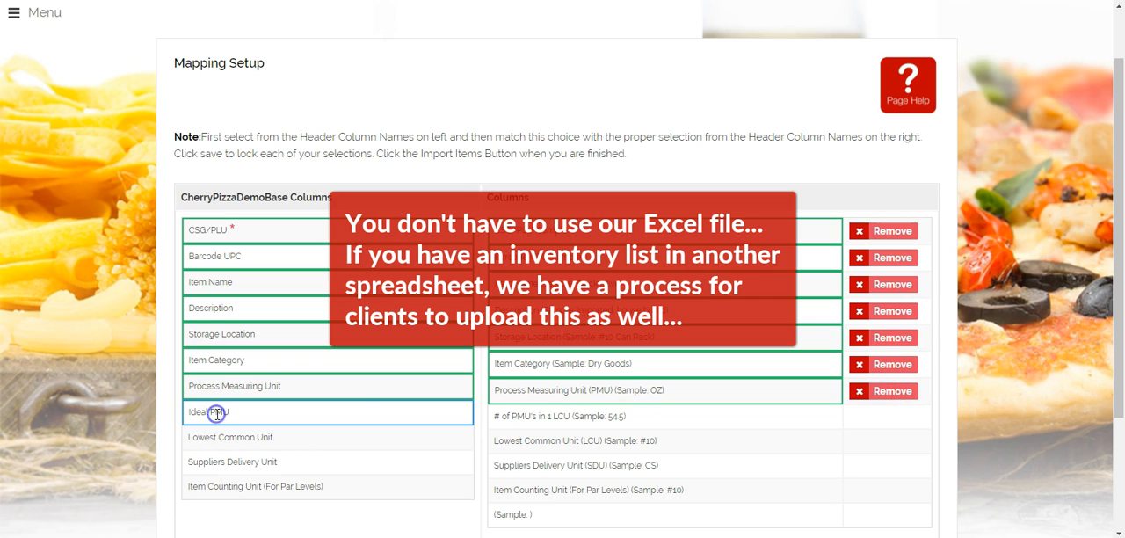
pyautogui.click(520, 417)
pyautogui.click(884, 418)
# - Map Lowest Common Unit to the LCU header and Suppliers Delivery Unit to the SDU header, saving both pairs
pyautogui.scroll(-1, 498, 417)
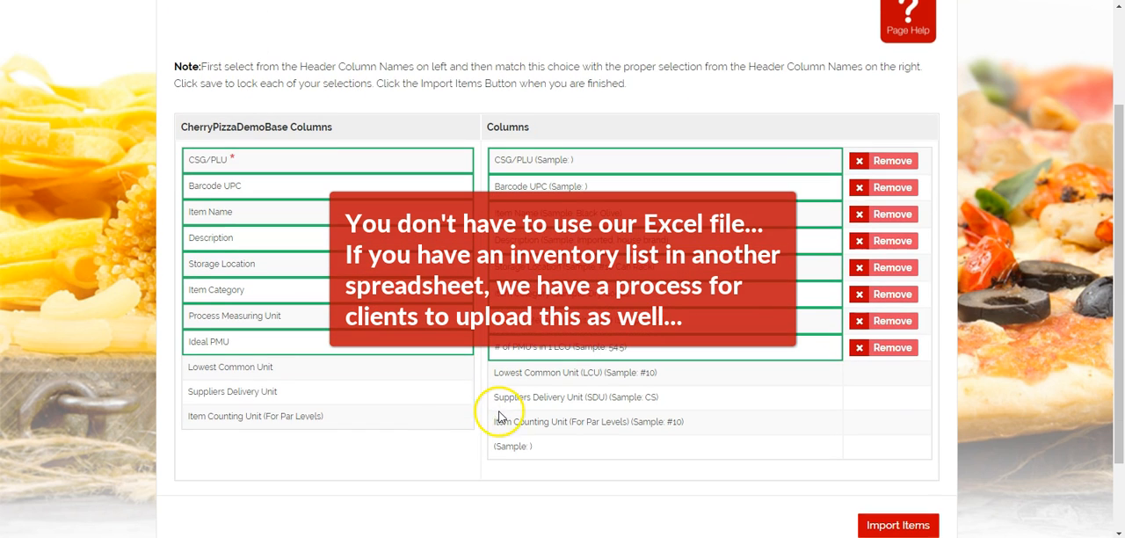
pyautogui.click(220, 368)
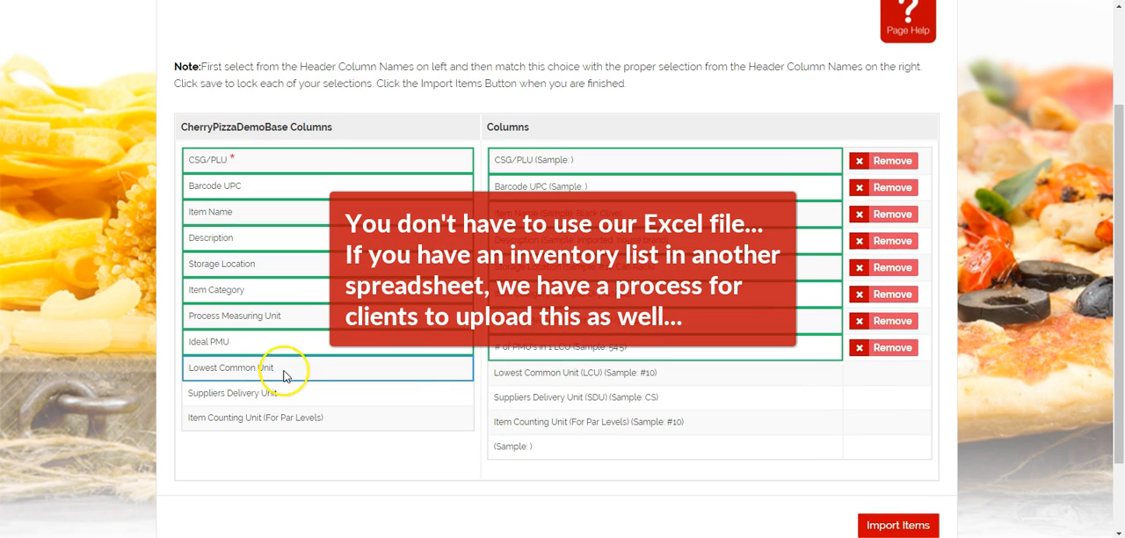
pyautogui.click(516, 379)
pyautogui.click(884, 374)
pyautogui.click(276, 392)
pyautogui.click(507, 397)
pyautogui.click(883, 400)
# - Map Item Counting Unit (For Par Levels) to its matching workbook header and import the items
pyautogui.scroll(-1, 879, 396)
pyautogui.click(263, 350)
pyautogui.click(527, 357)
pyautogui.click(891, 359)
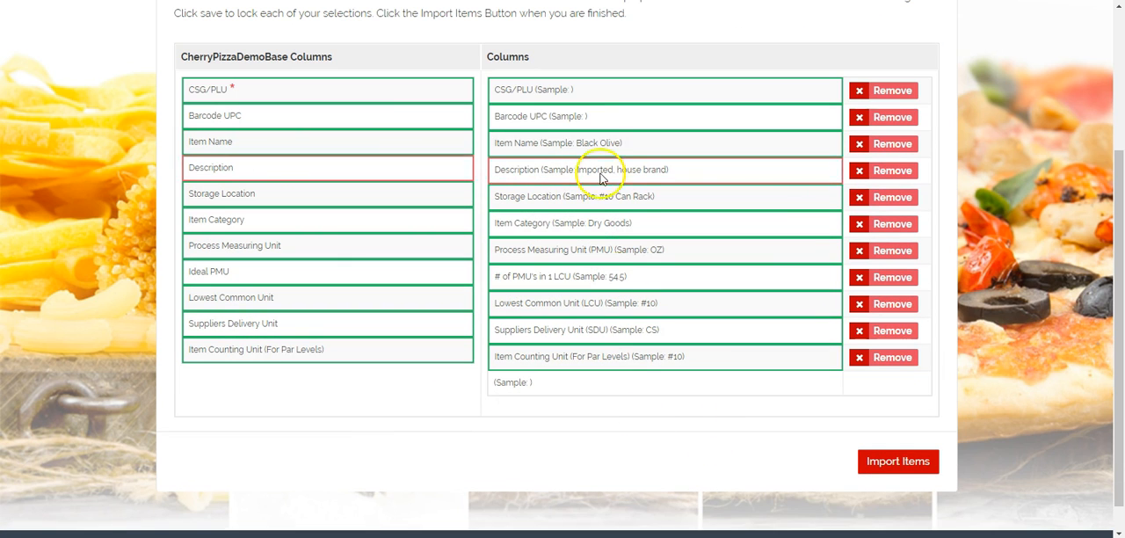
pyautogui.click(898, 463)
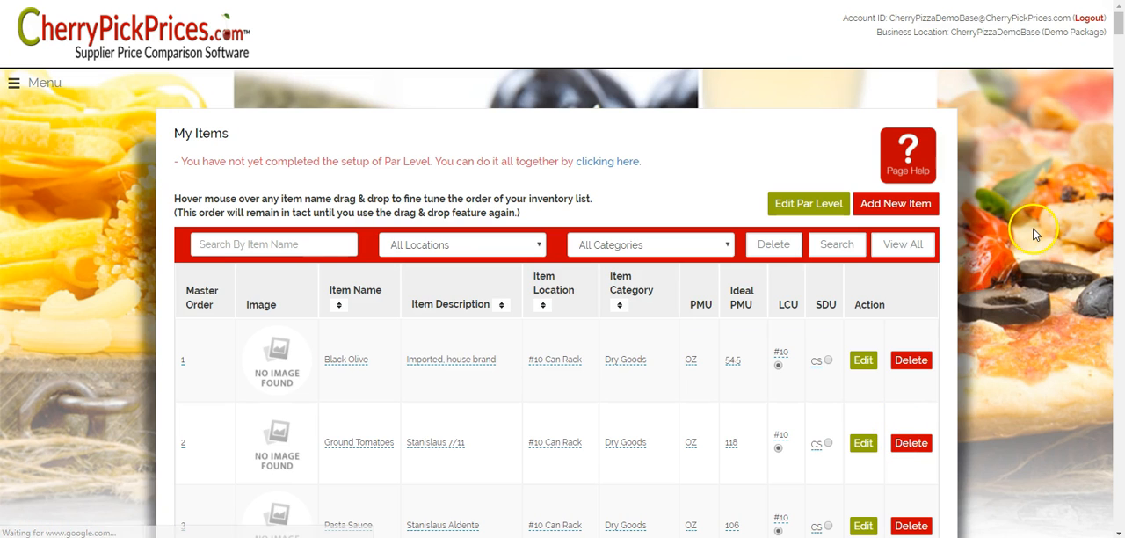
# - Examine the imported items and their details in the My Items list
pyautogui.scroll(-3, 1034, 234)
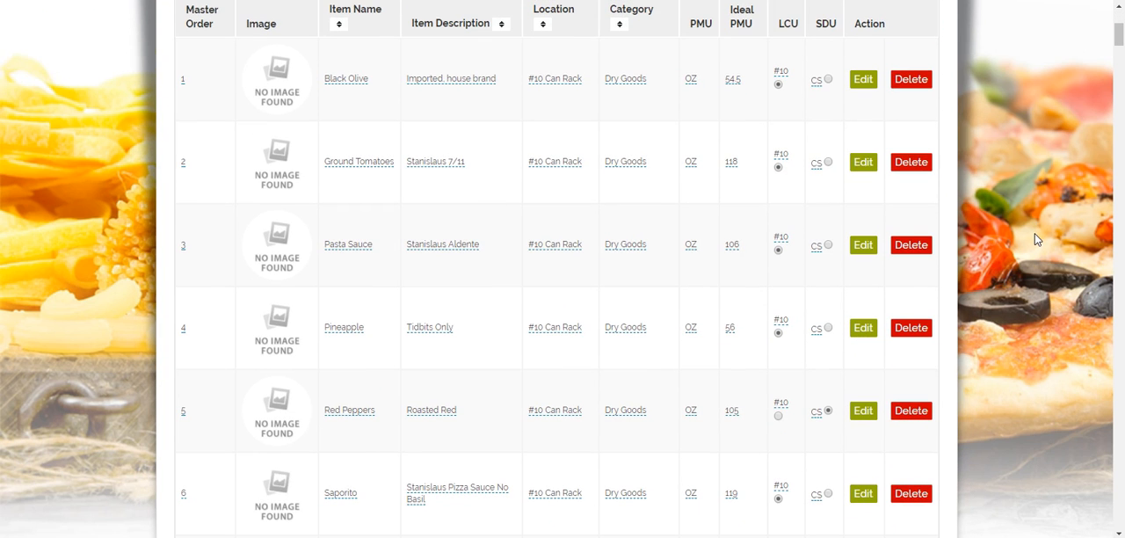
pyautogui.scroll(-1, 1034, 239)
pyautogui.scroll(2, 1034, 246)
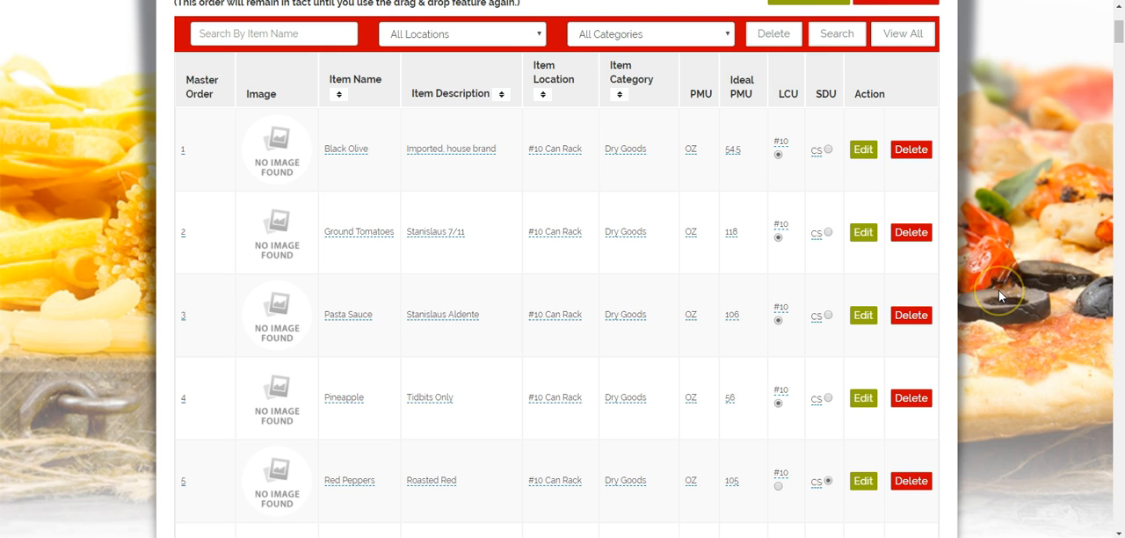
pyautogui.scroll(1, 998, 290)
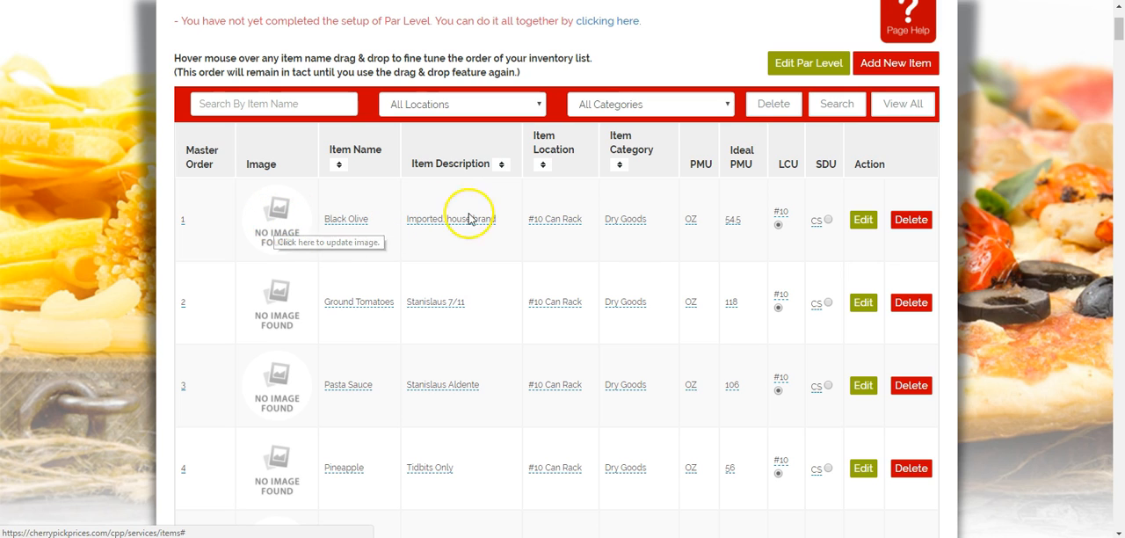
# - Start adding new items from the My Items page and review the available methods
pyautogui.scroll(2, 1009, 273)
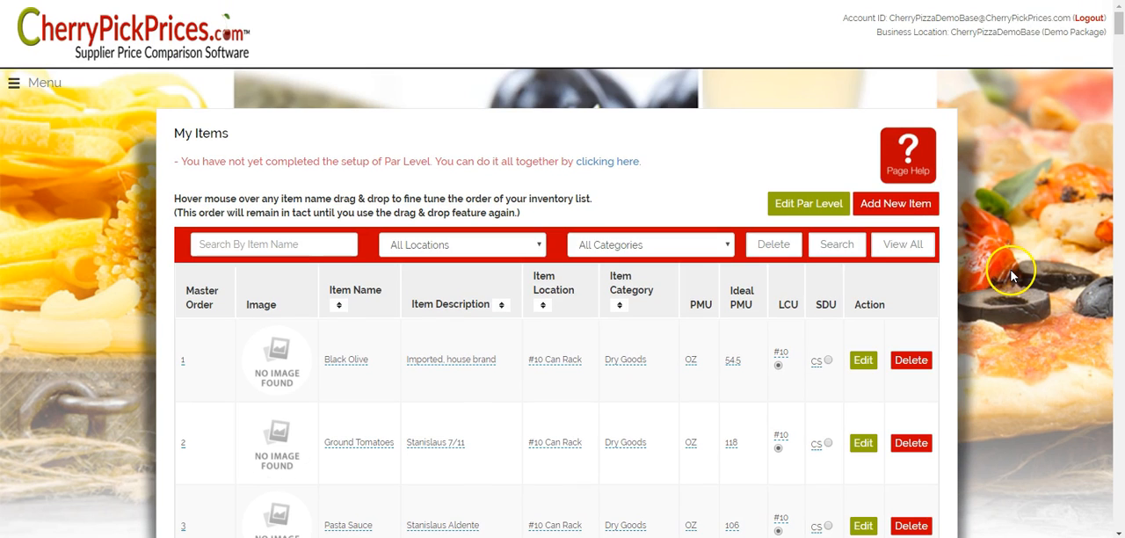
pyautogui.click(594, 167)
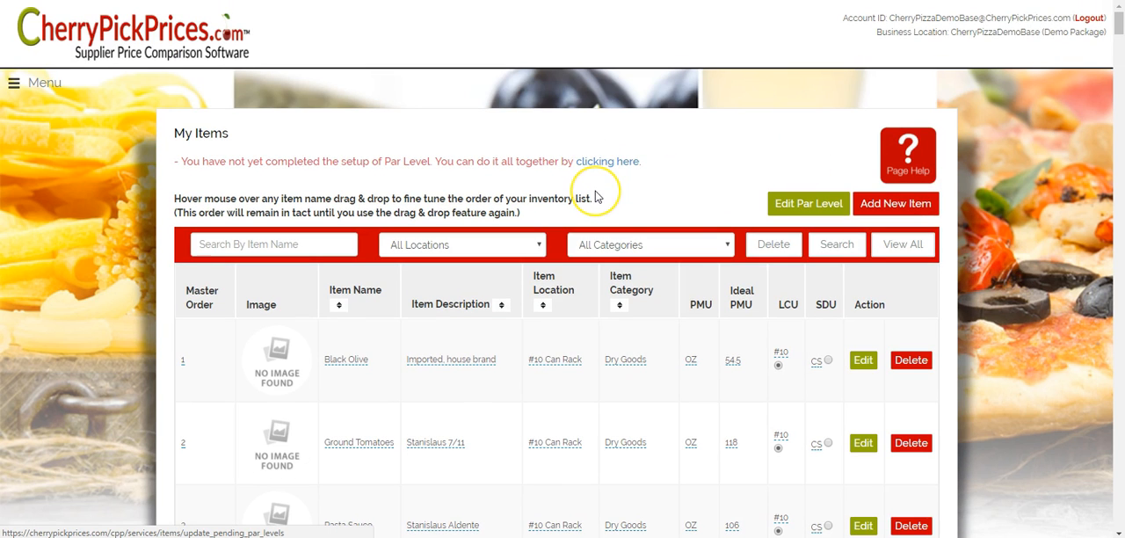
pyautogui.click(908, 209)
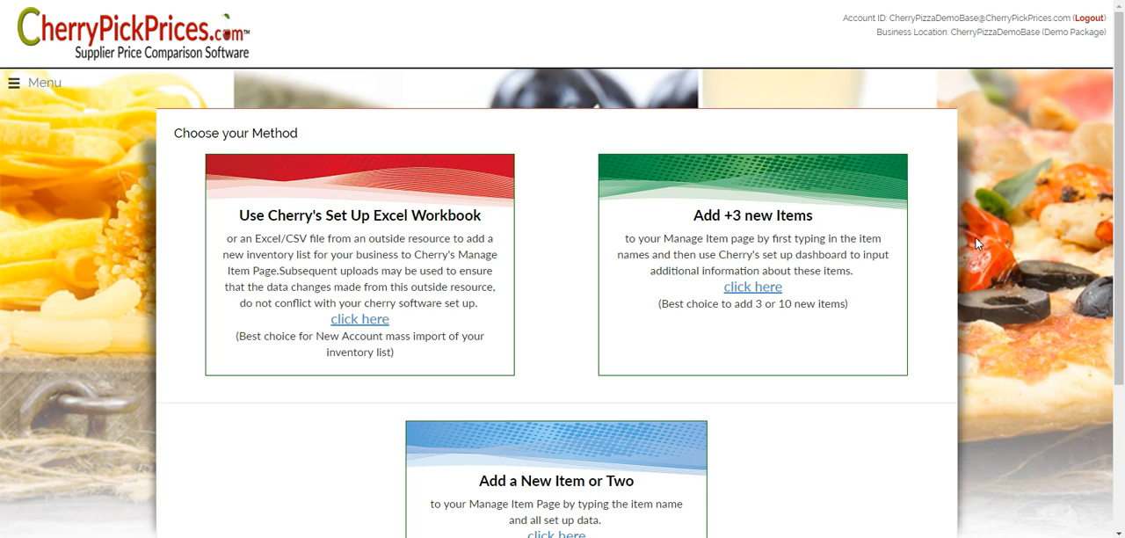
pyautogui.scroll(-1, 975, 238)
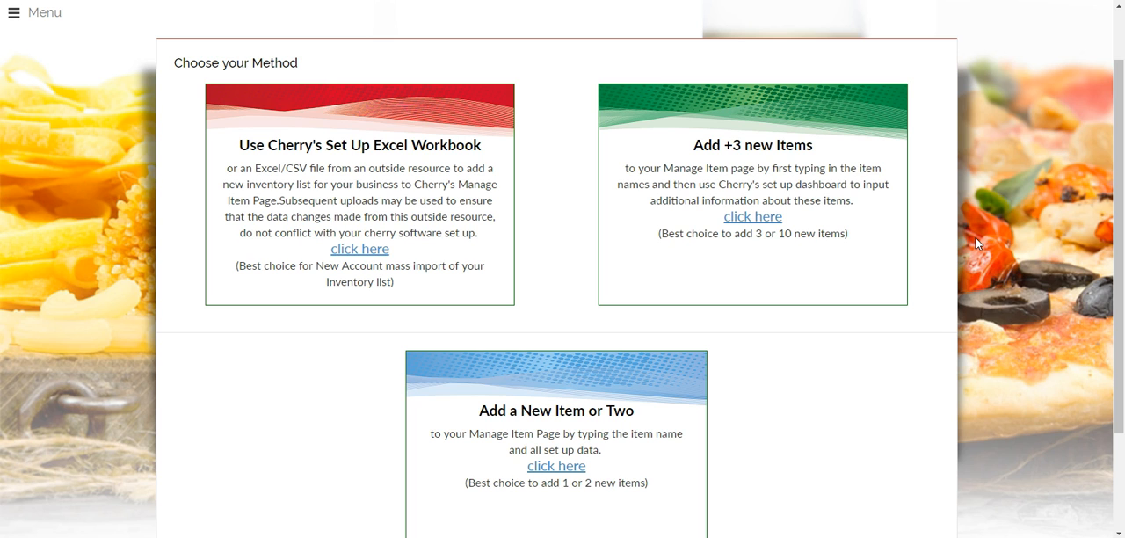
pyautogui.scroll(1, 976, 237)
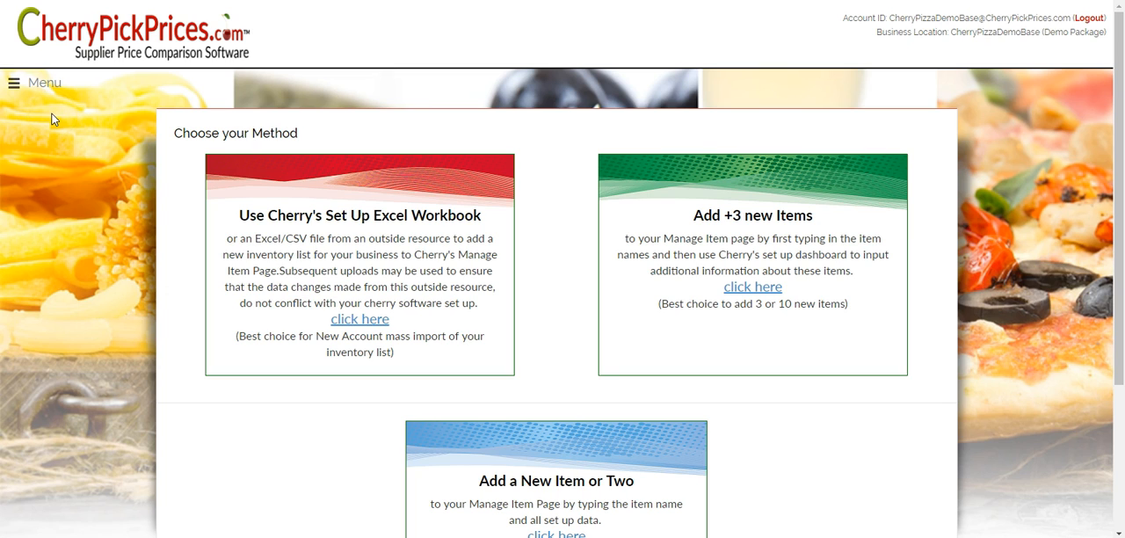
pyautogui.scroll(-1, 51, 119)
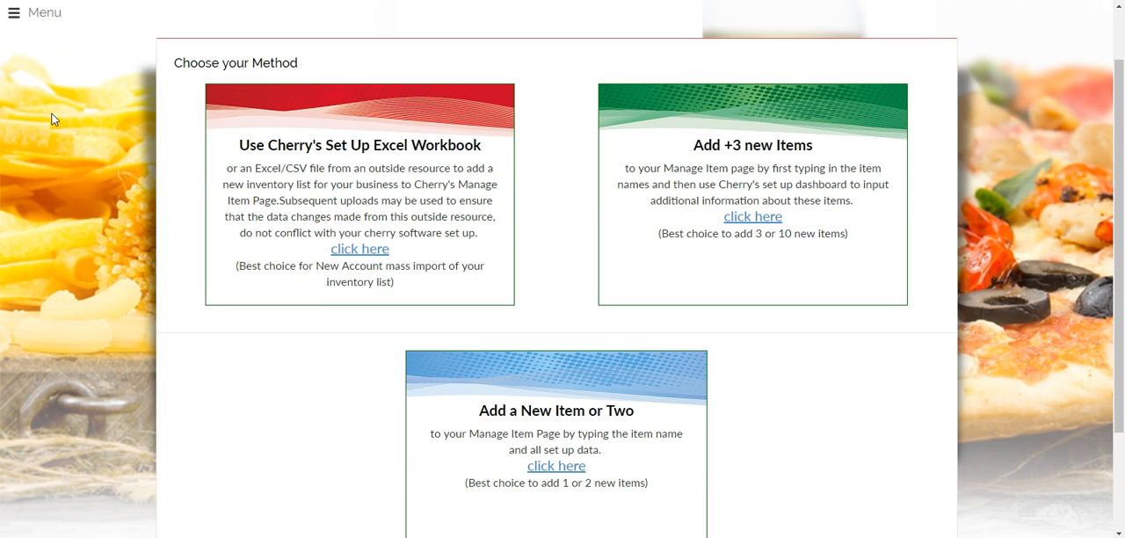
pyautogui.scroll(-2, 51, 118)
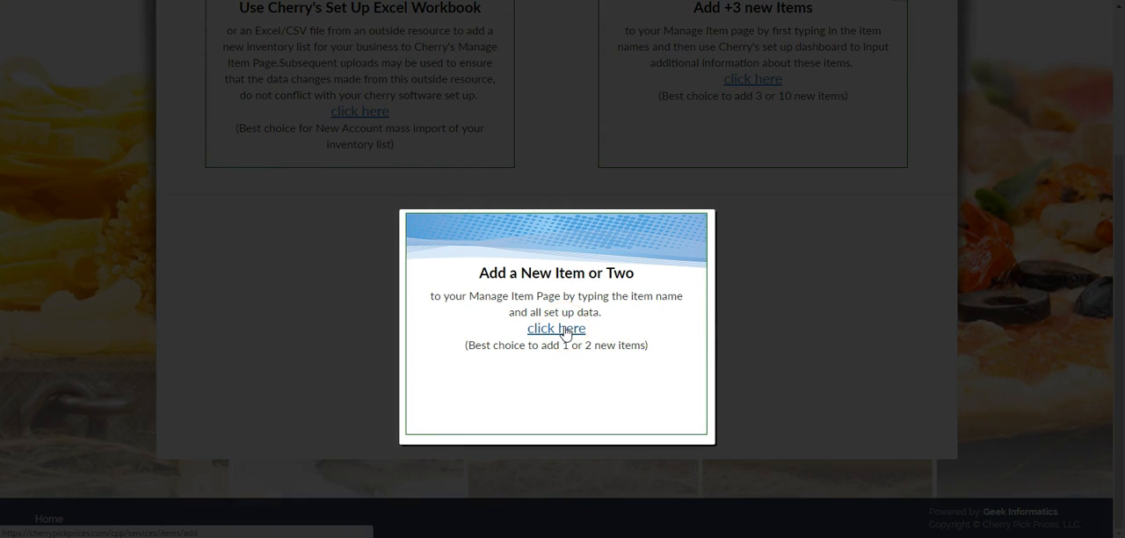
# - Examine the Add Item form for adding one or two new items and return to the method choices
pyautogui.click(563, 329)
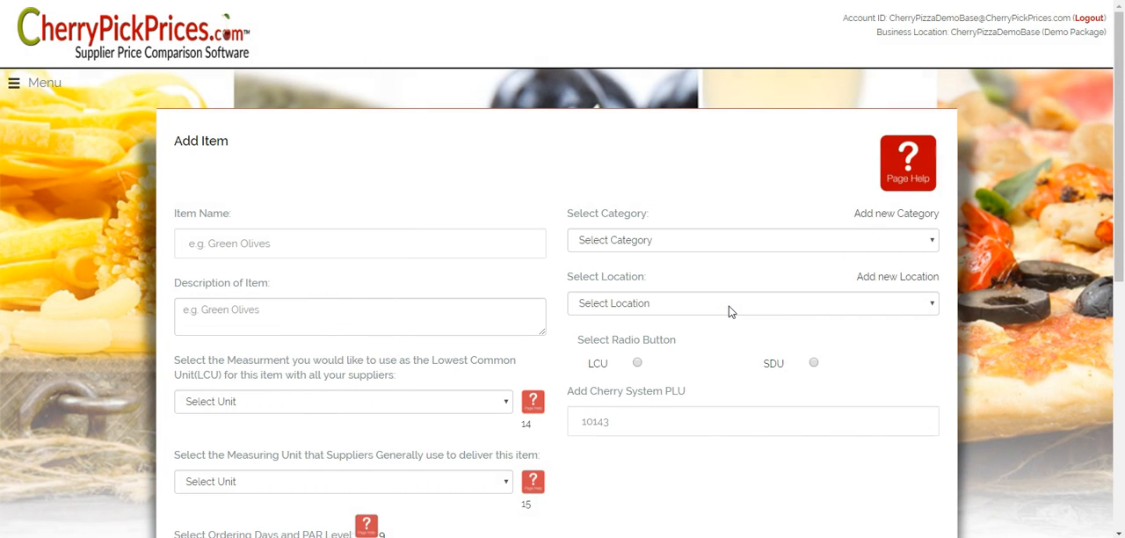
pyautogui.scroll(-3, 729, 311)
pyautogui.scroll(-4, 728, 311)
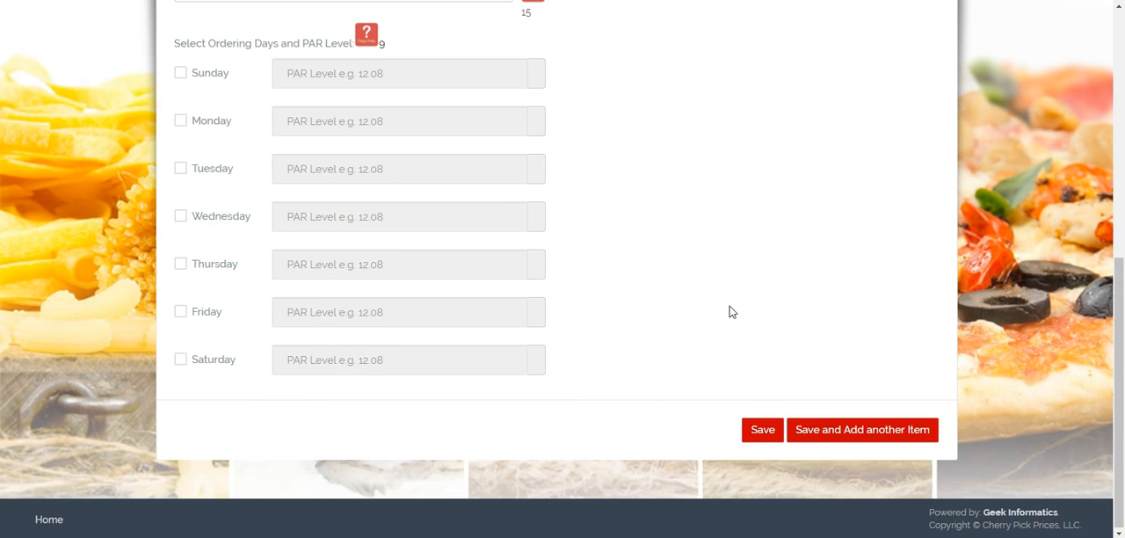
pyautogui.scroll(7, 728, 311)
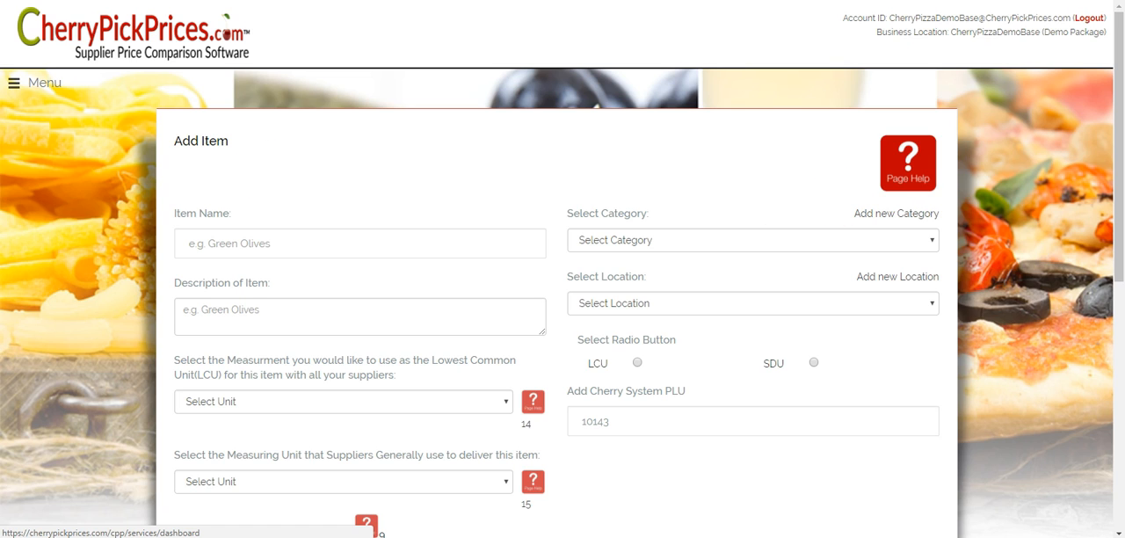
pyautogui.hotkey('alt', 'Left')
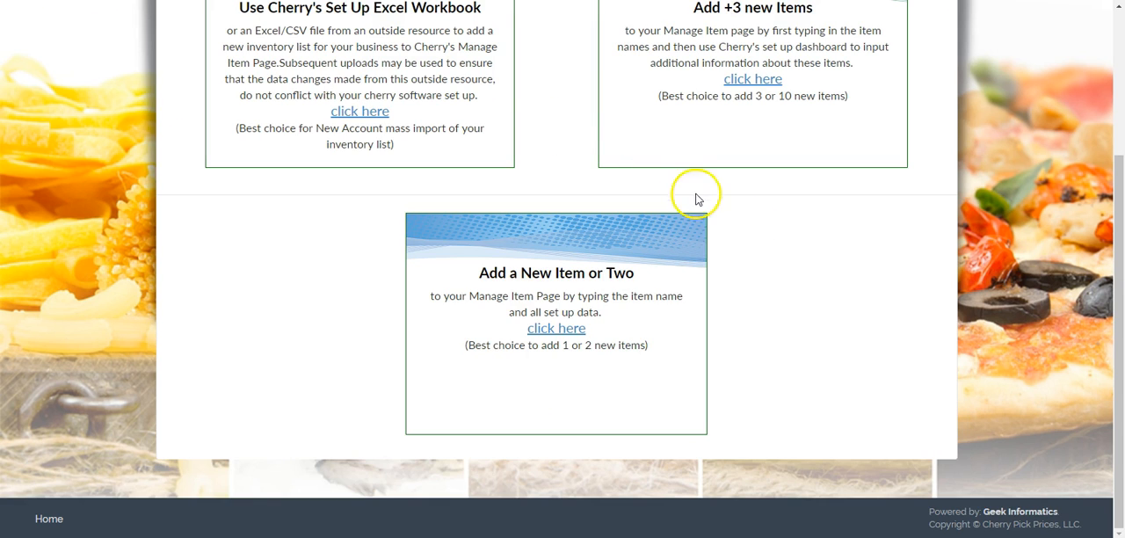
# - Use the Add +3 new Items method to enter Item 1, Item 2 and Item 3, and proceed to their details sheet
pyautogui.scroll(2, 752, 231)
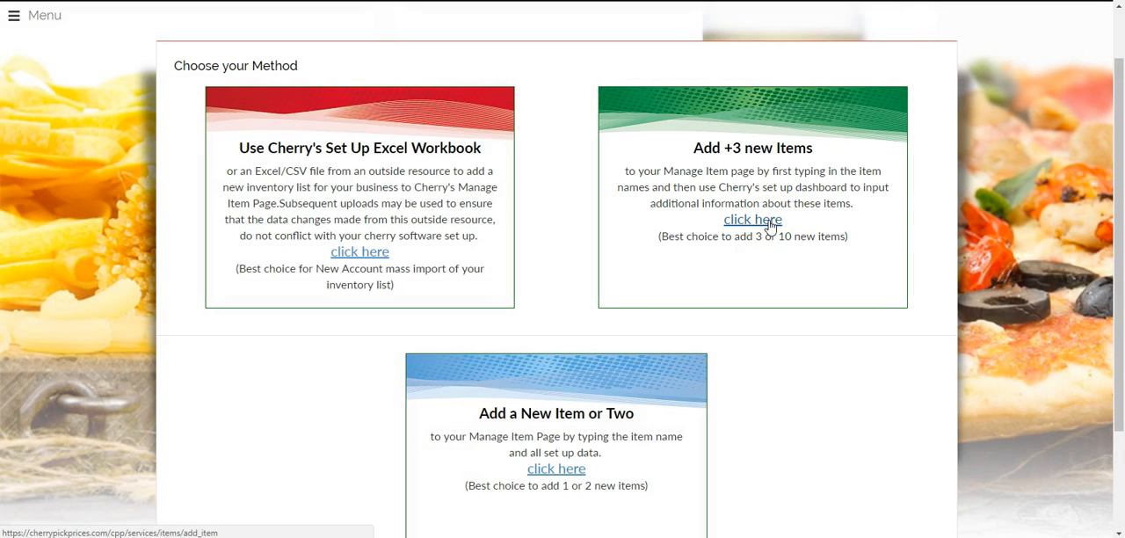
pyautogui.click(769, 225)
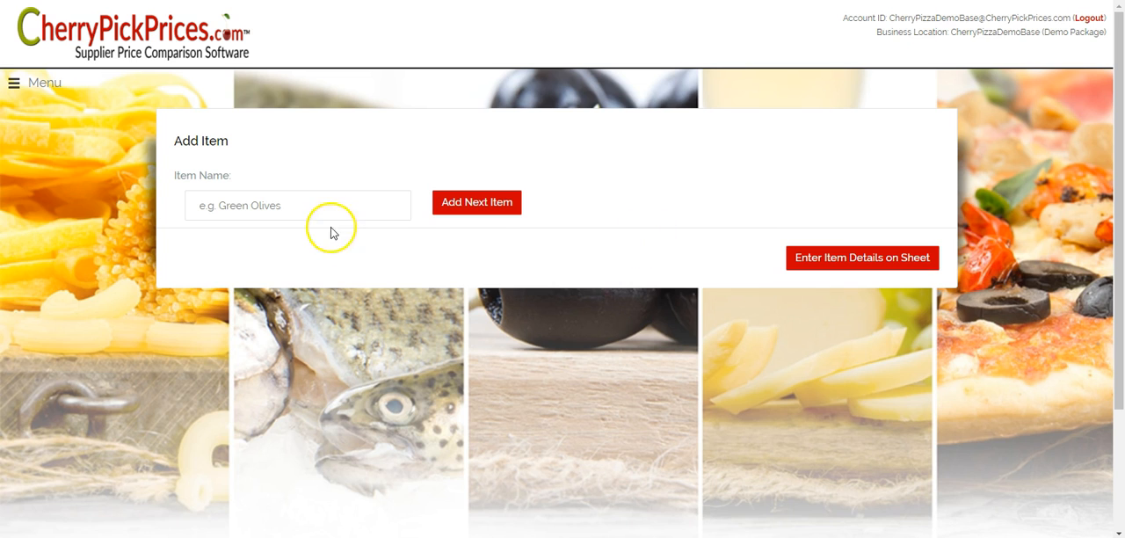
pyautogui.click(304, 208)
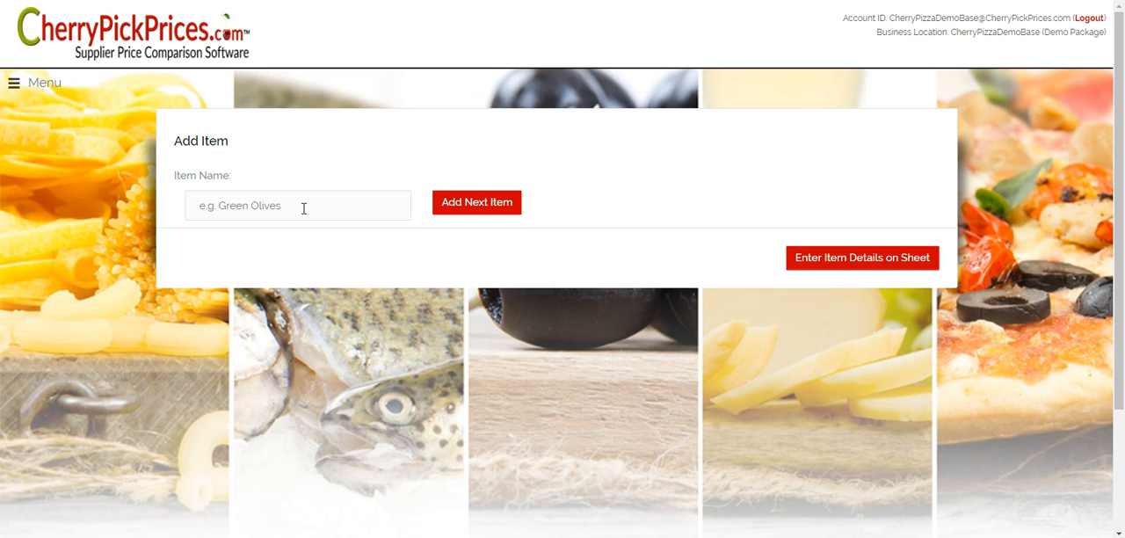
pyautogui.write('Item 1')
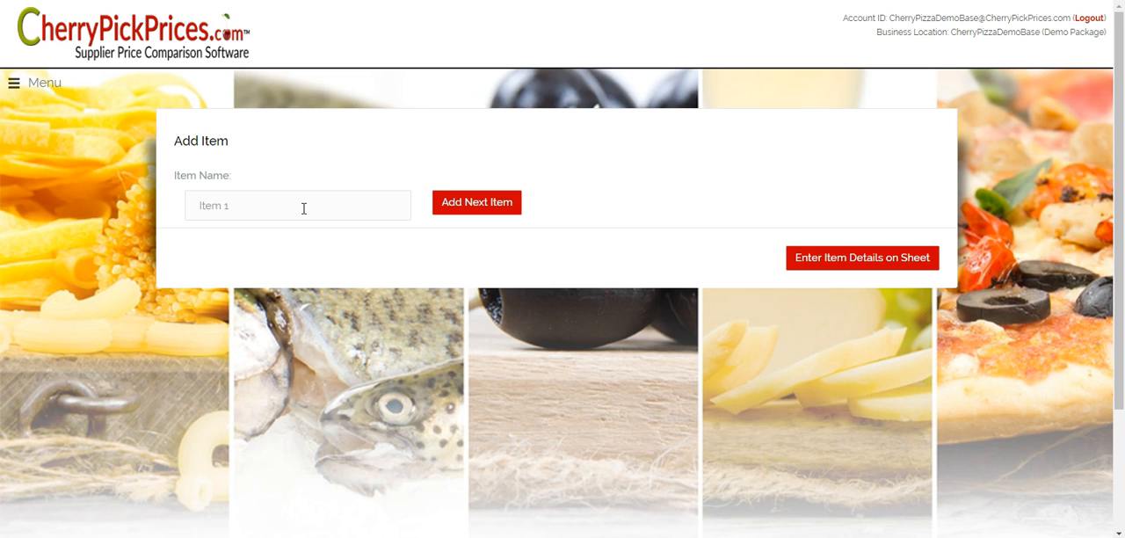
pyautogui.press('Return')
pyautogui.click(859, 262)
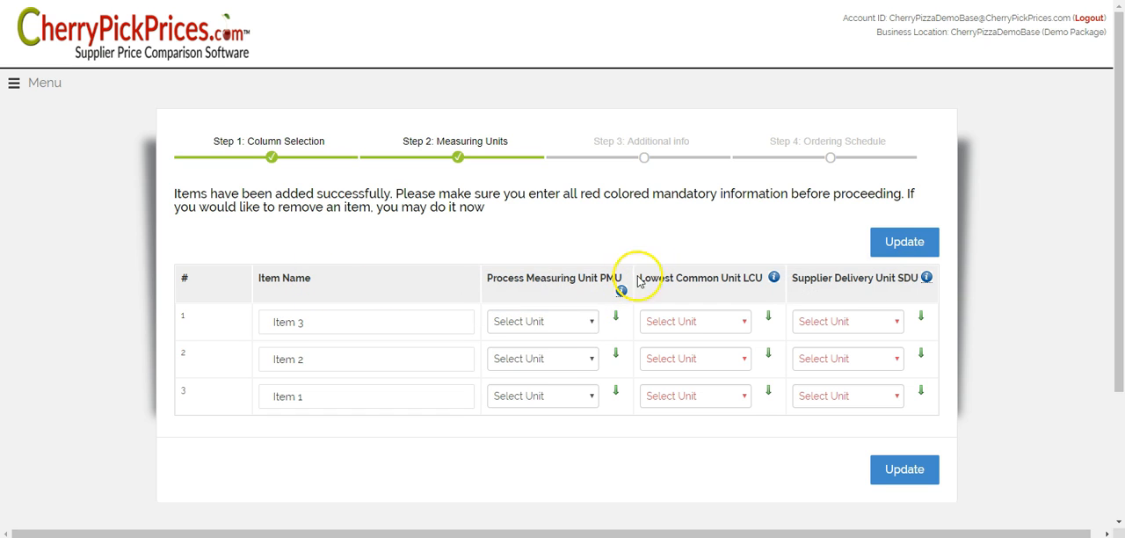
# - Set both the Process Measuring Unit and the Lowest Common Unit to CT (Count) for all three items
pyautogui.click(593, 323)
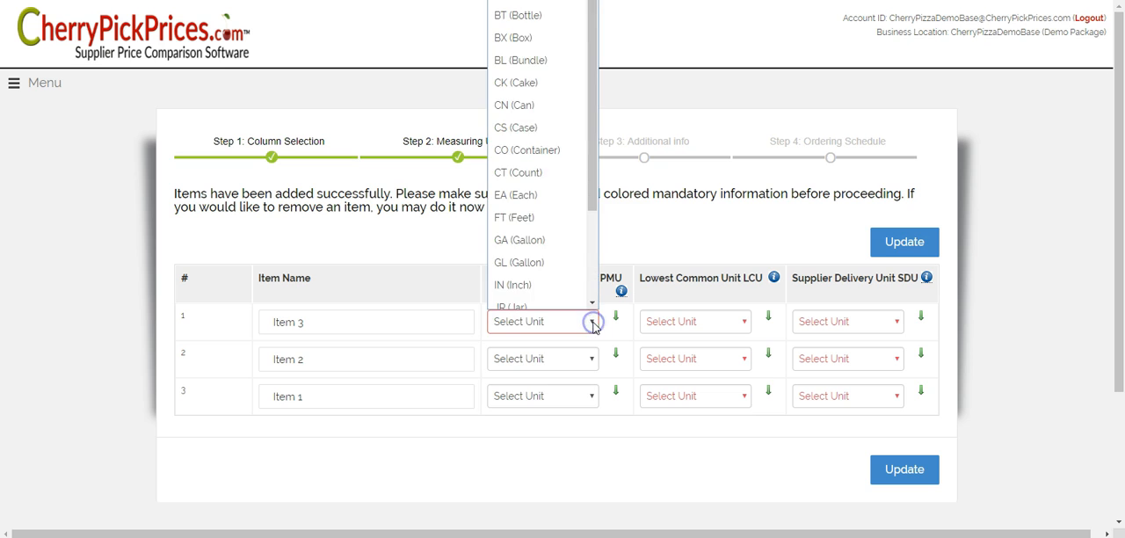
pyautogui.click(516, 162)
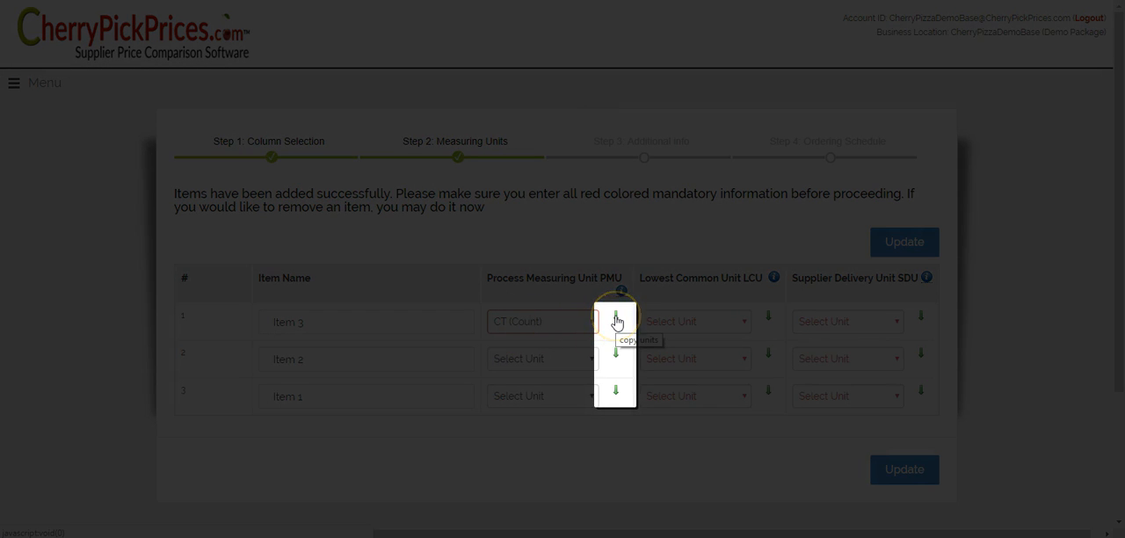
pyautogui.click(616, 318)
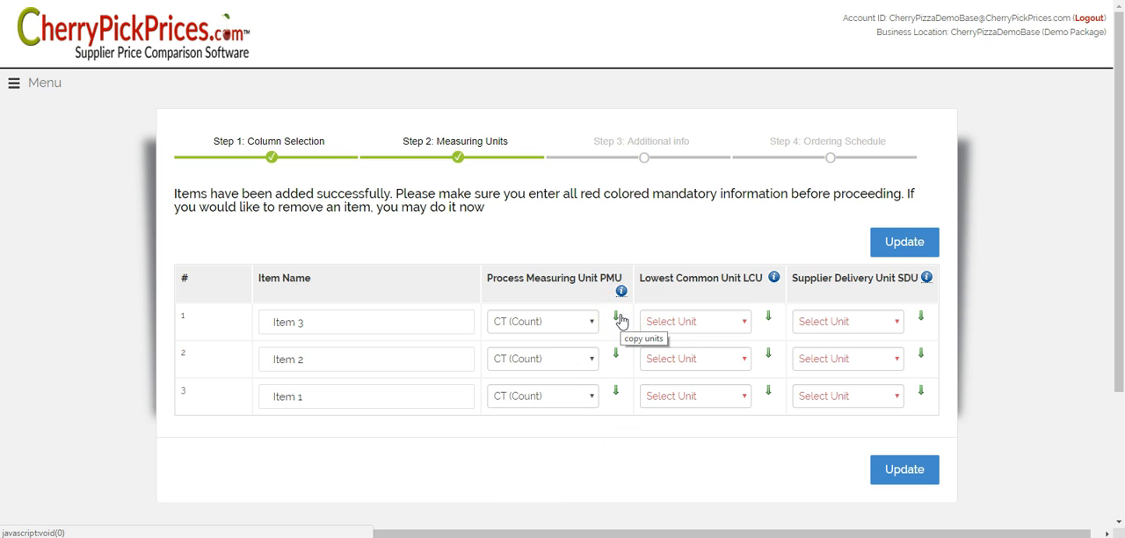
pyautogui.click(744, 321)
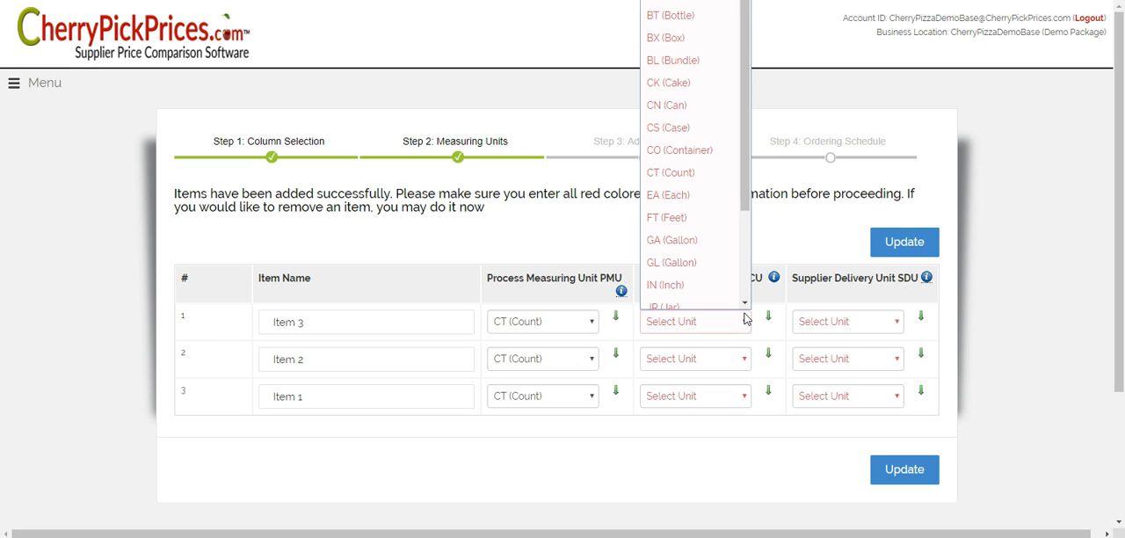
pyautogui.scroll(-1, 728, 301)
pyautogui.click(672, 164)
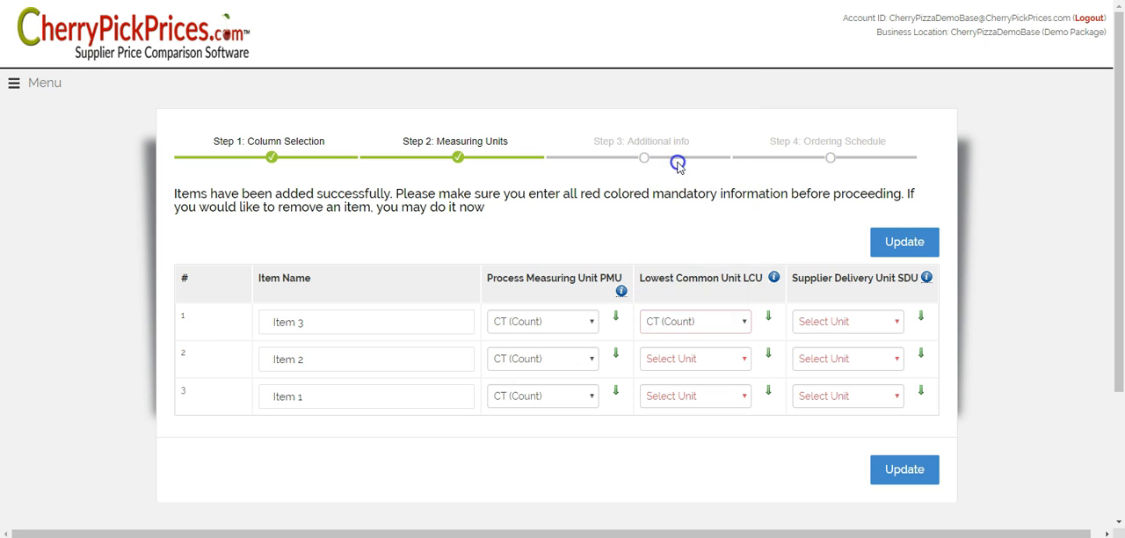
pyautogui.click(768, 317)
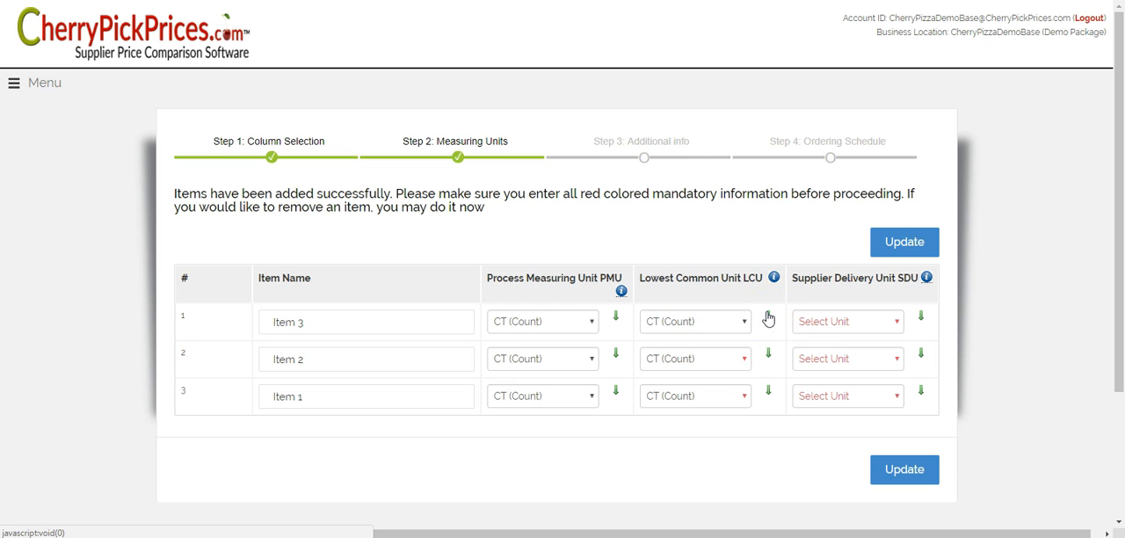
# - Set the Supplier Delivery Unit to CS (Case) for all three items and update the measuring units
pyautogui.click(897, 321)
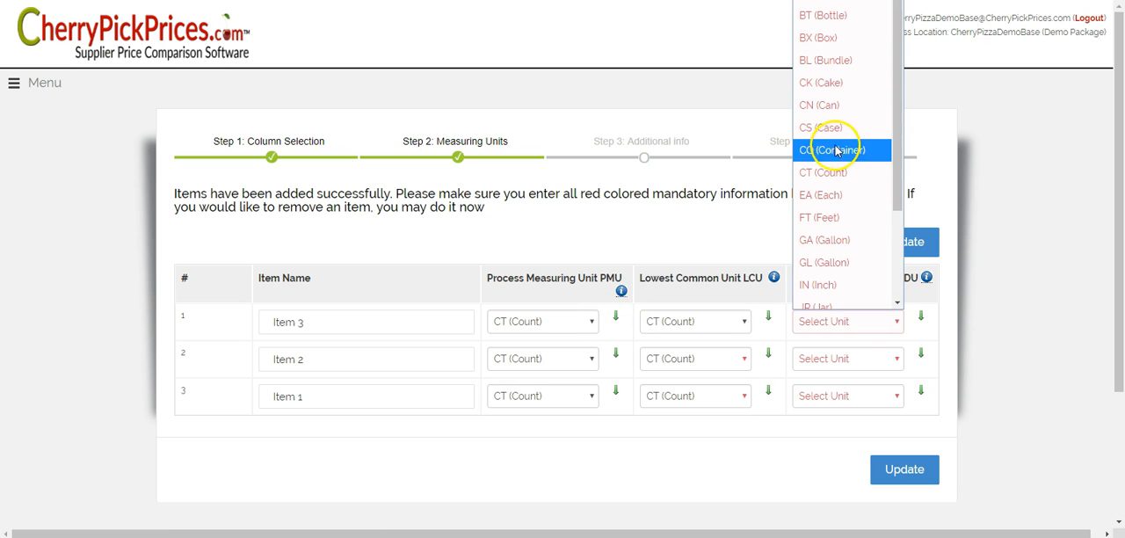
pyautogui.click(833, 129)
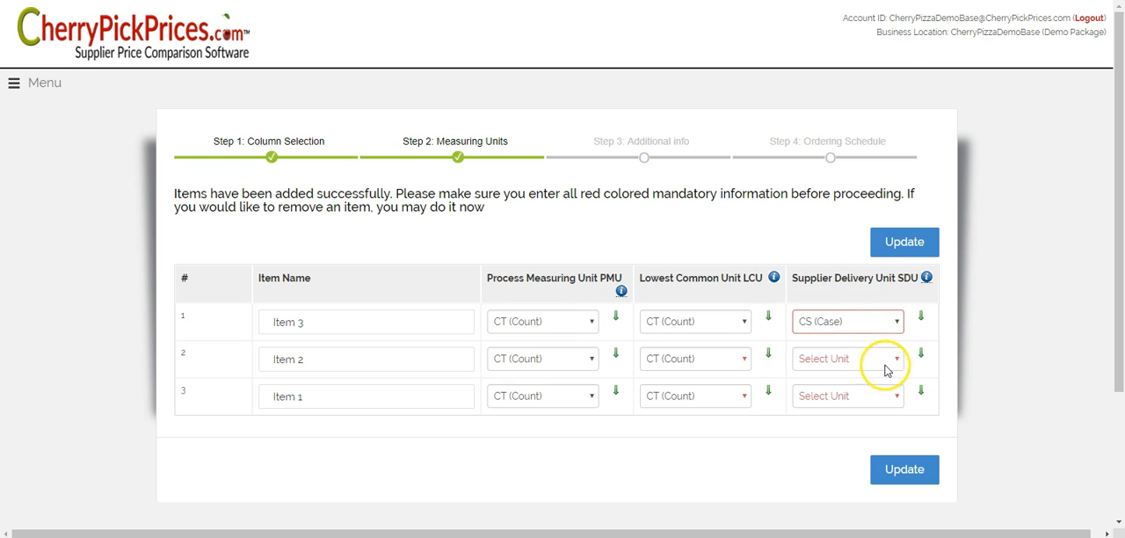
pyautogui.click(920, 319)
pyautogui.click(889, 239)
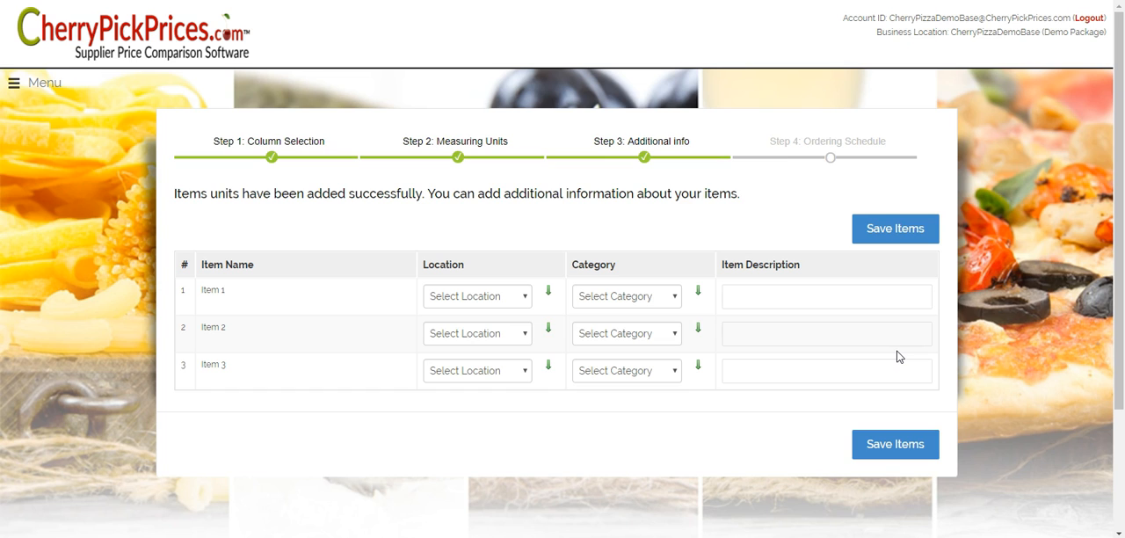
# - Assign Item 1 to the Bread Rack location and Items 2 and 3 to the Freezer
pyautogui.click(523, 297)
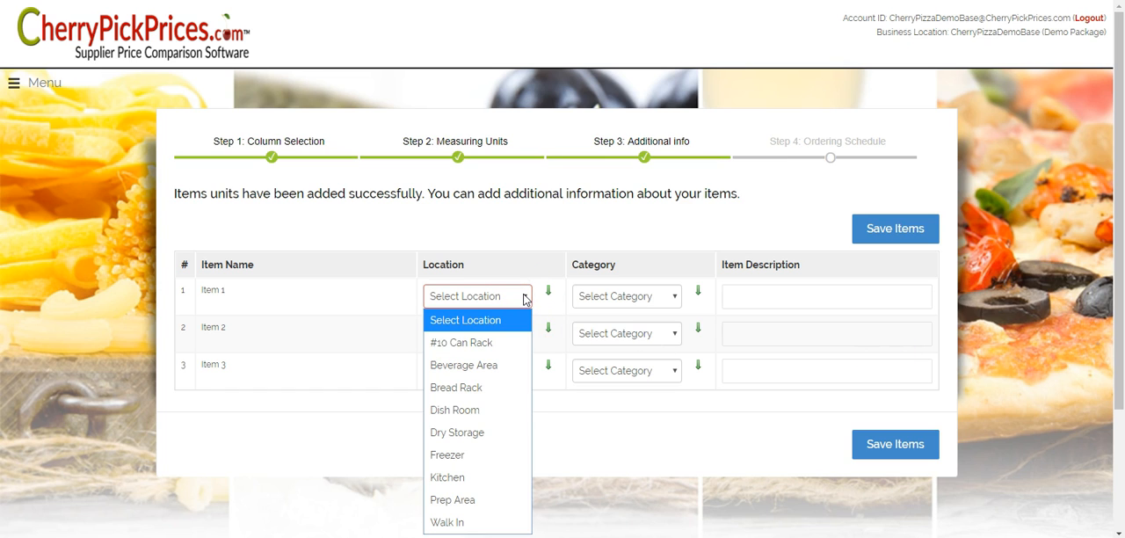
pyautogui.click(461, 393)
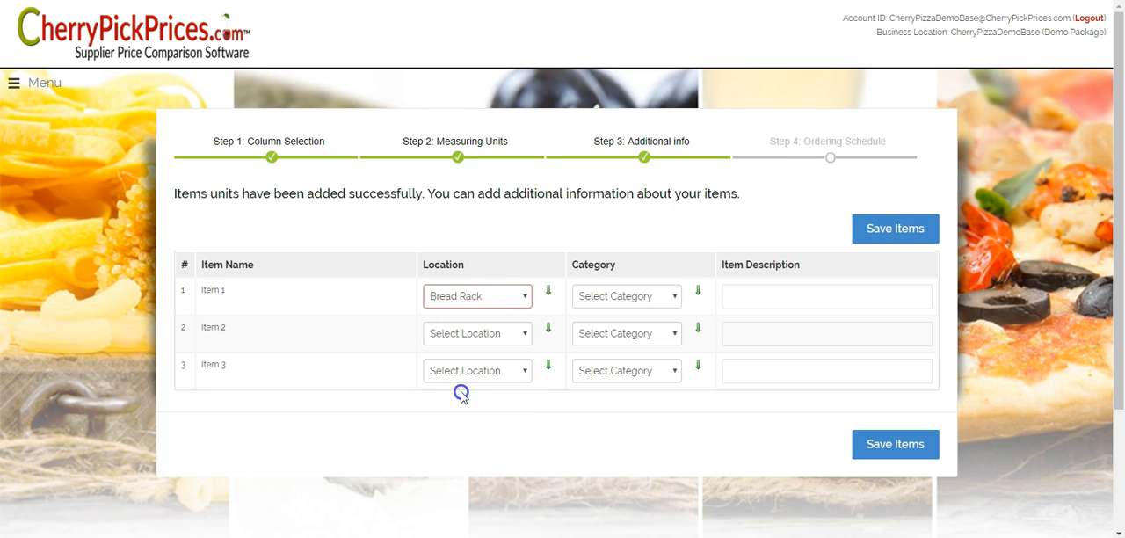
pyautogui.click(527, 332)
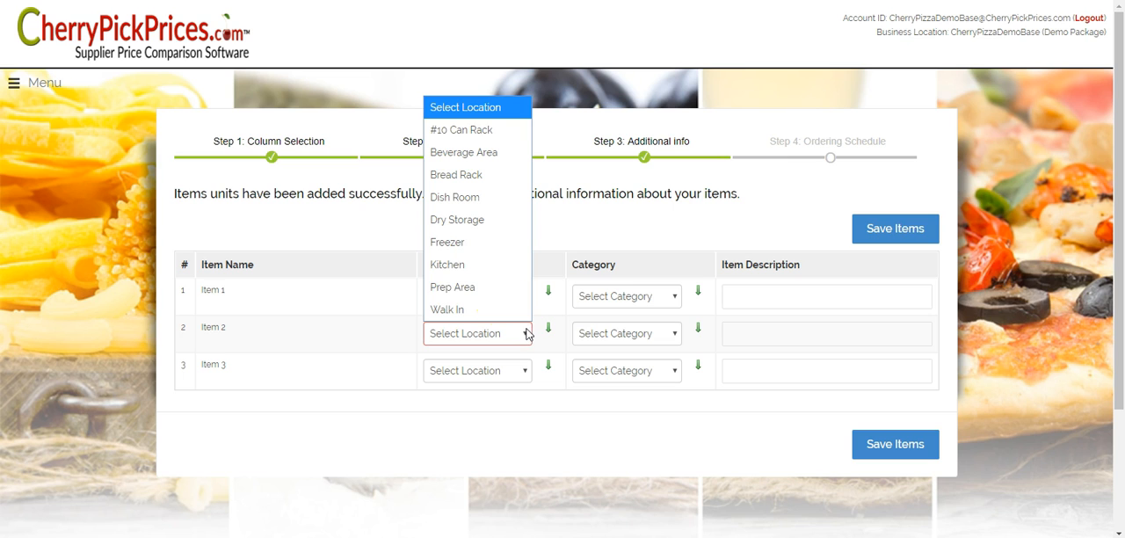
pyautogui.click(490, 242)
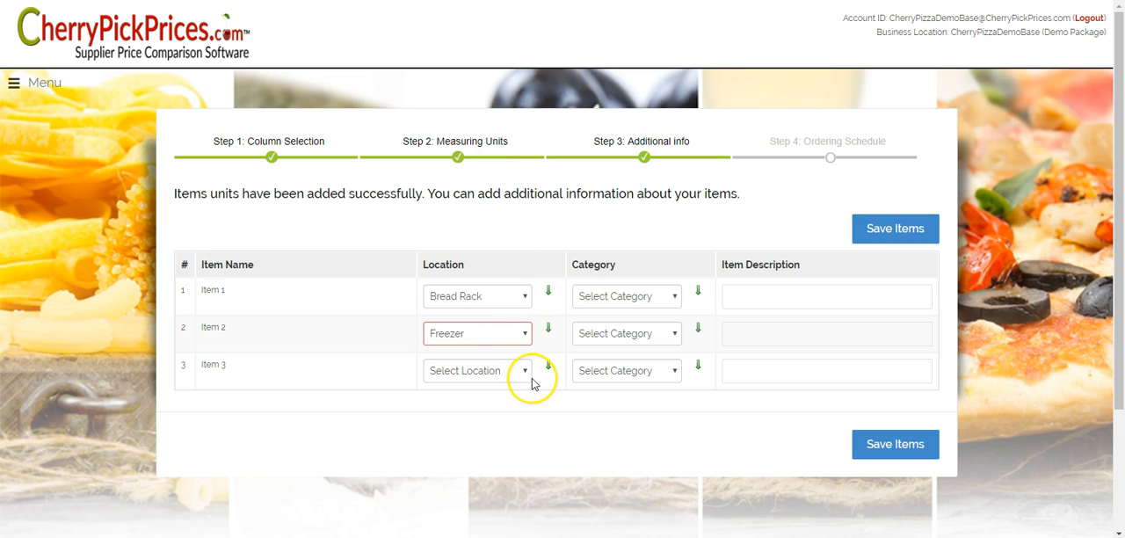
pyautogui.click(548, 327)
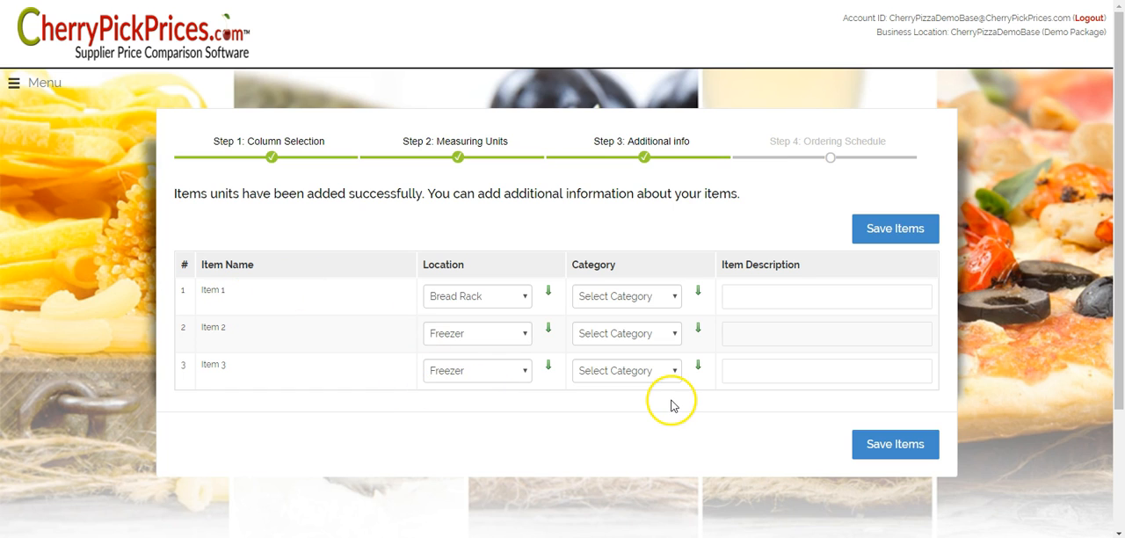
# - Set the category of all three items to Dessert
pyautogui.click(675, 297)
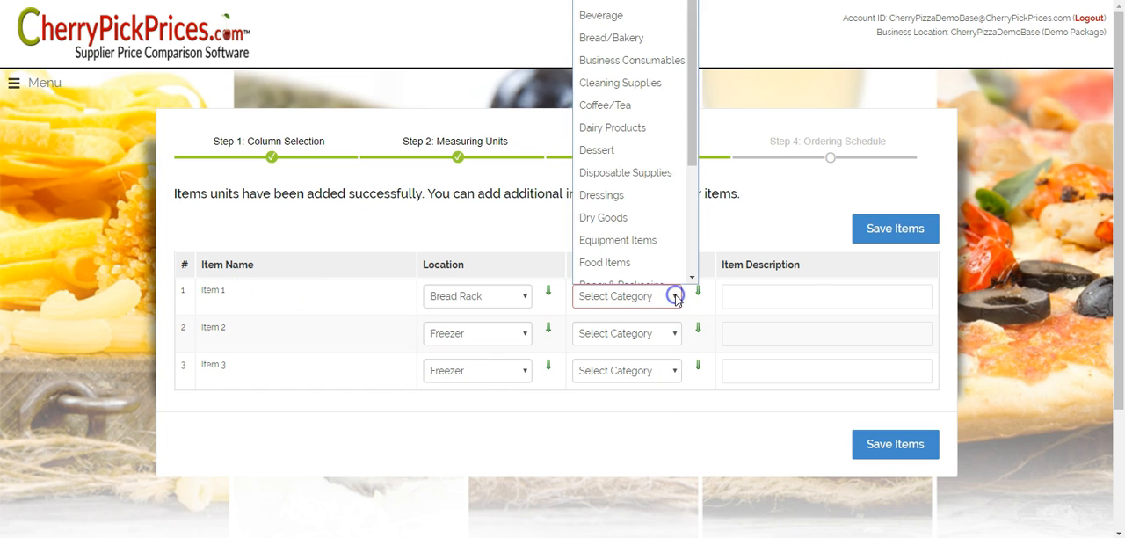
pyautogui.click(598, 150)
pyautogui.click(695, 292)
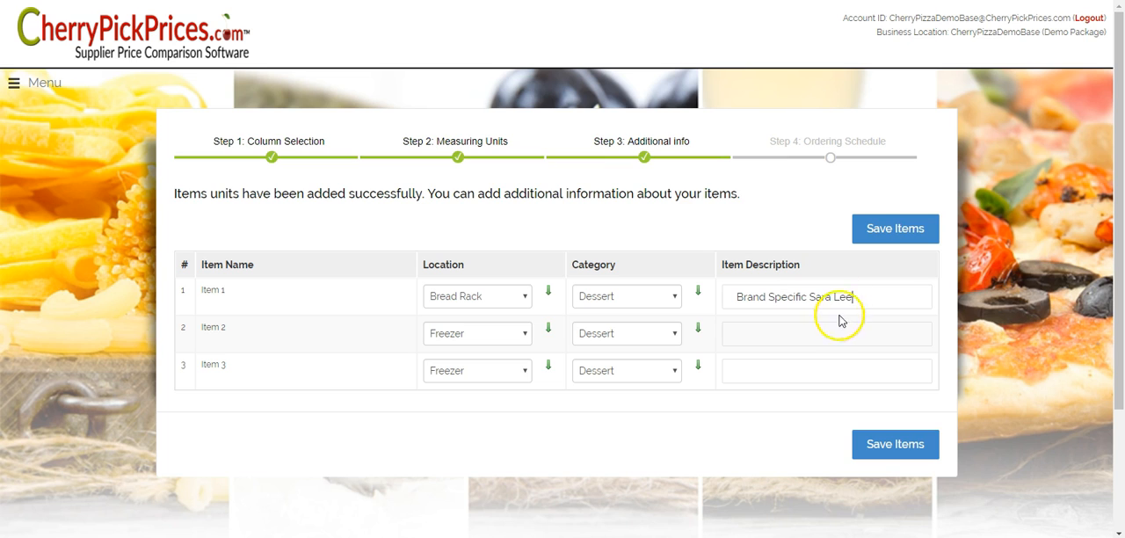
# - Describe Item 1 as "Brand Specific Sara Lee" and Items 2 and 3 as "Test Description", and save the items
pyautogui.click(809, 334)
pyautogui.write('Test Description')
pyautogui.click(776, 370)
pyautogui.write('Test Description')
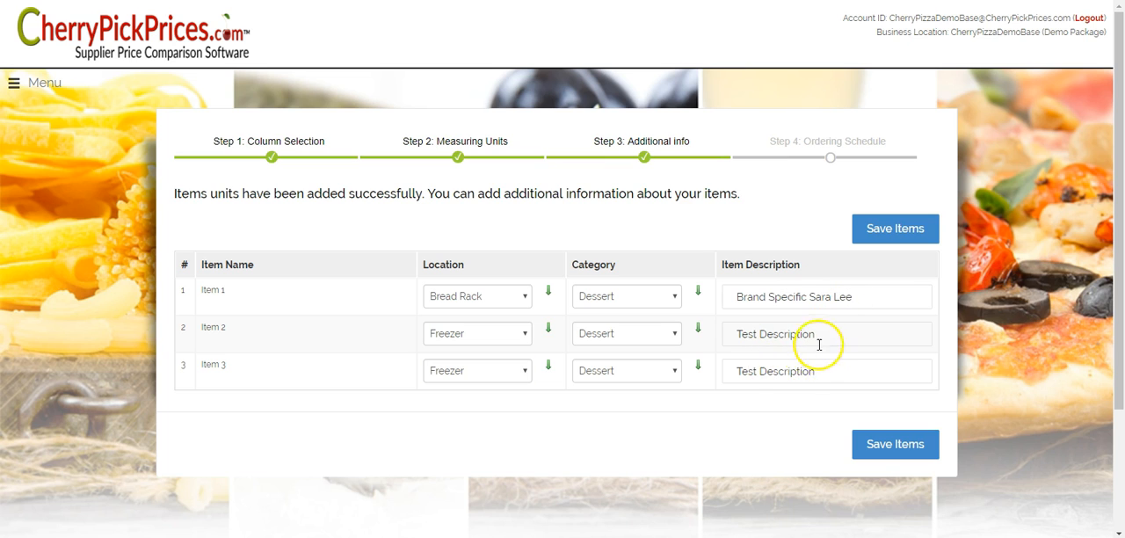
pyautogui.click(916, 228)
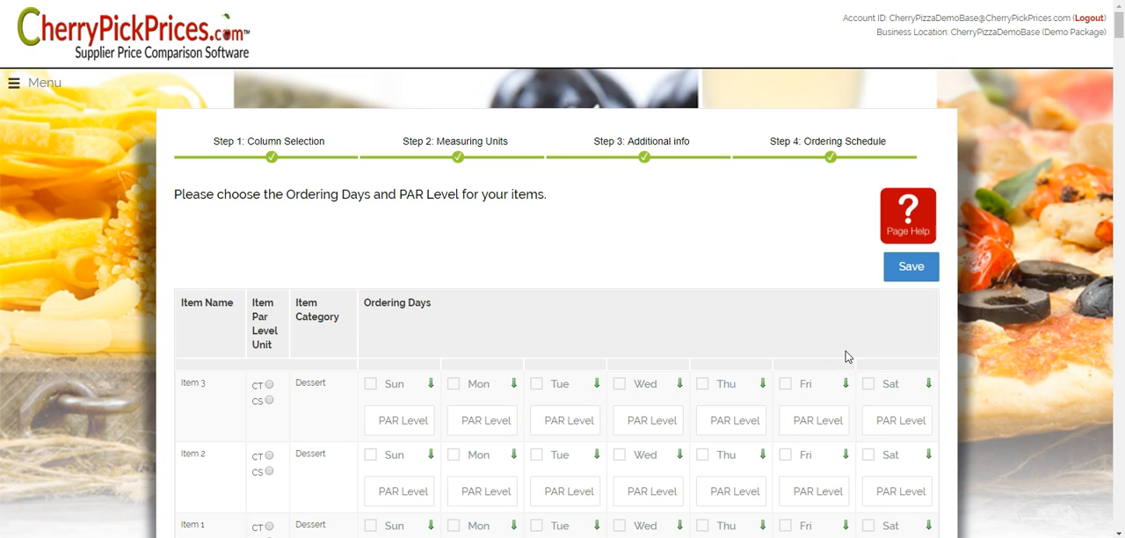
# - Look through the items' PAR level units, categories and ordering days in the ordering schedule
pyautogui.scroll(-1, 846, 357)
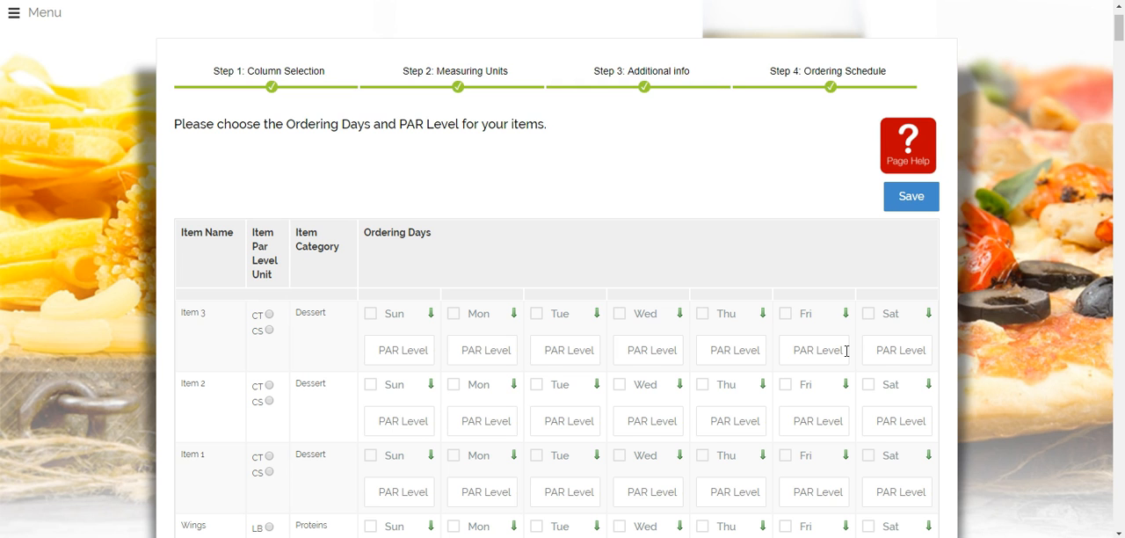
pyautogui.scroll(-5, 846, 351)
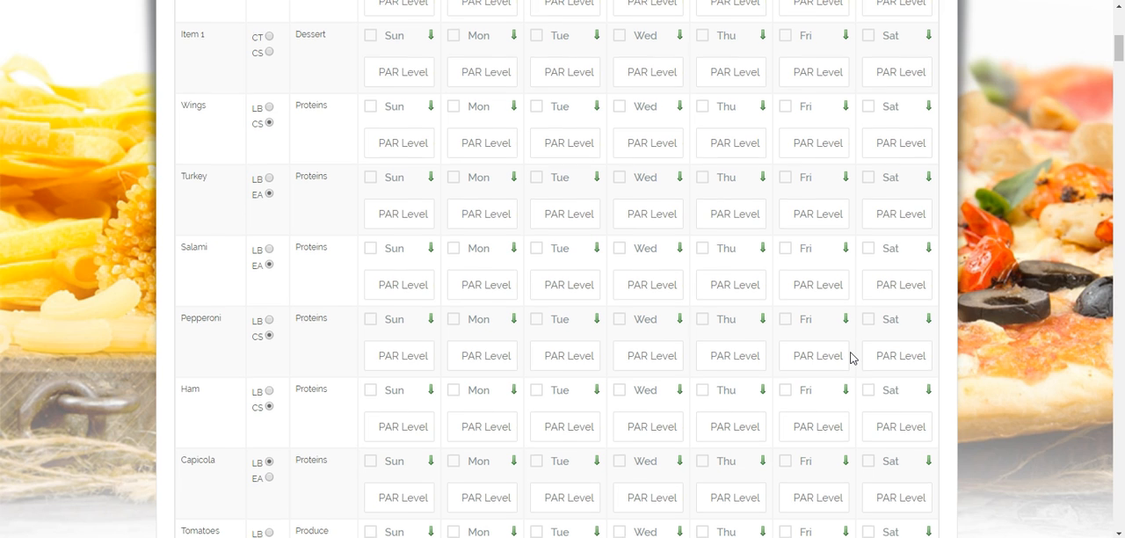
pyautogui.scroll(4, 850, 357)
pyautogui.scroll(2, 851, 357)
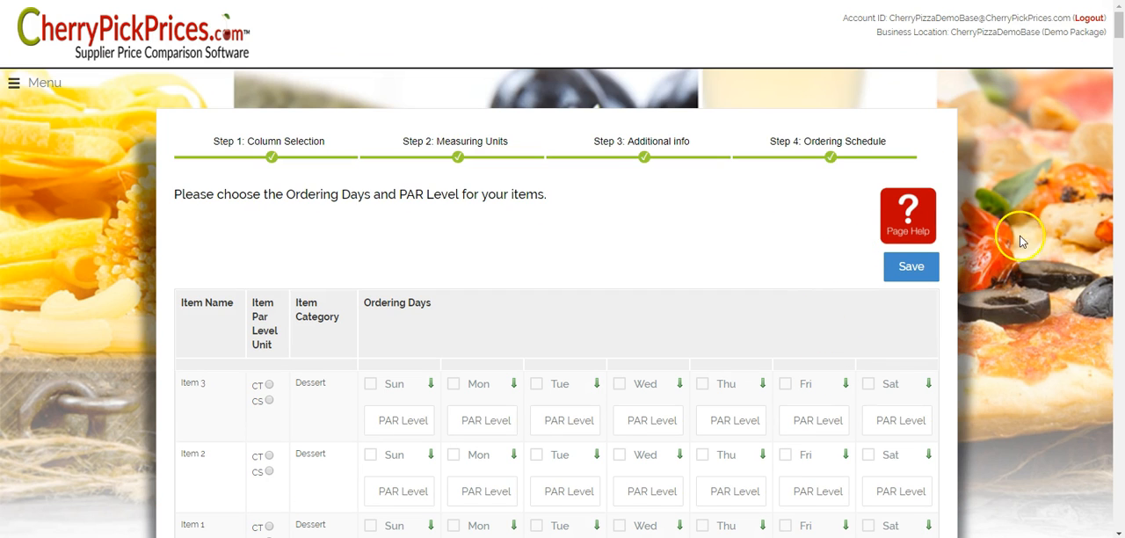
pyautogui.click(961, 286)
# - Go to the item management page and start adding new items with the method for three or more items
pyautogui.click(36, 83)
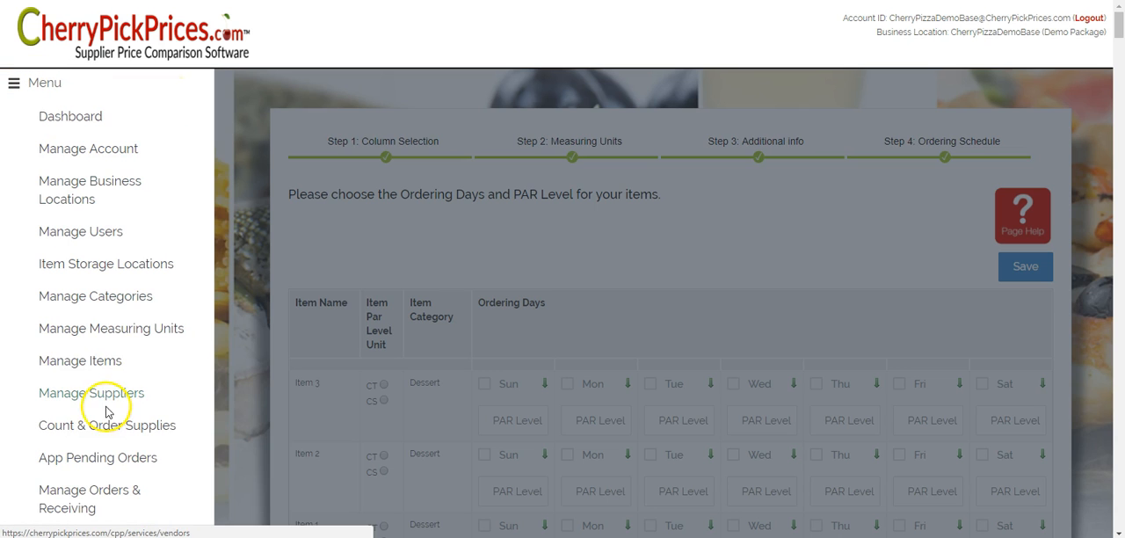
pyautogui.click(88, 367)
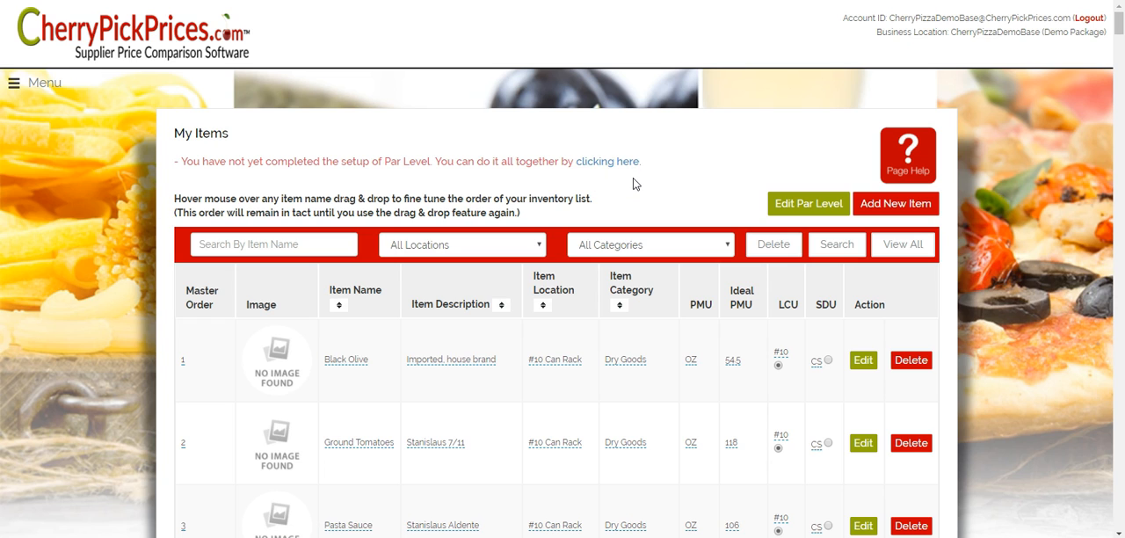
pyautogui.click(896, 206)
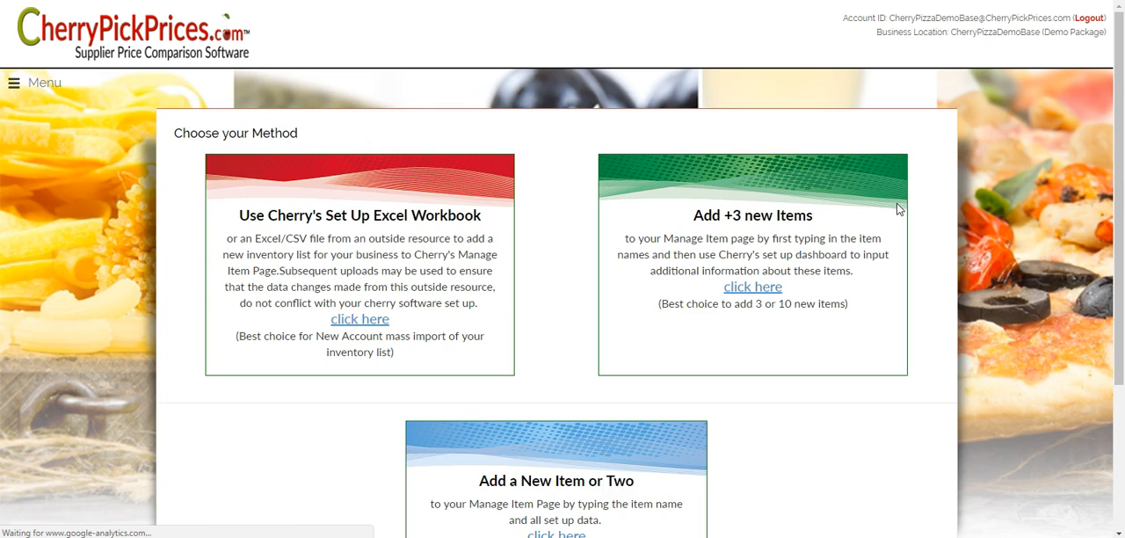
pyautogui.click(753, 290)
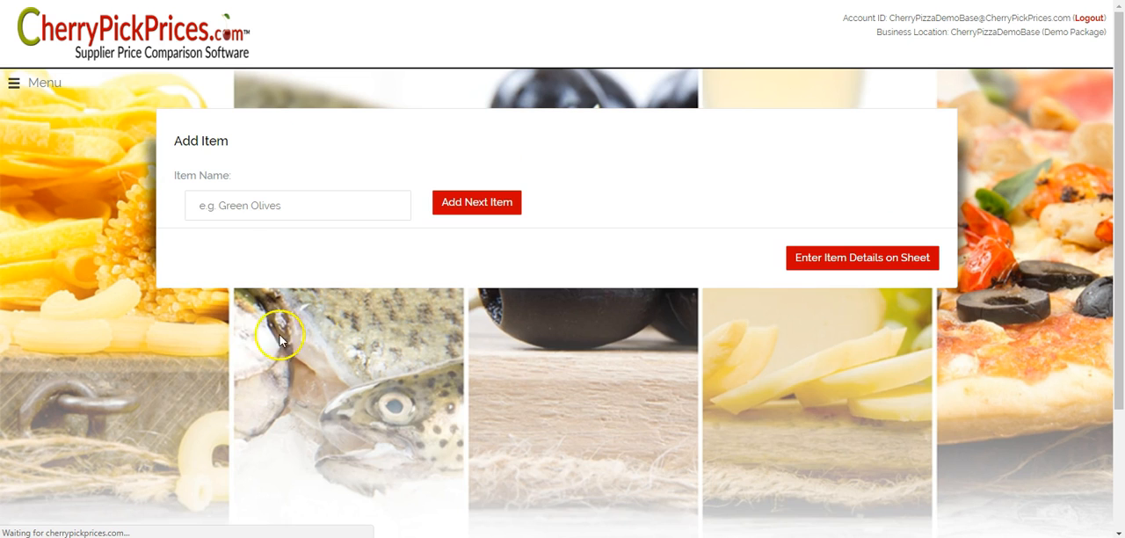
# - Add three new items by name: Test 4, Test 5 and Test 6
pyautogui.click(237, 206)
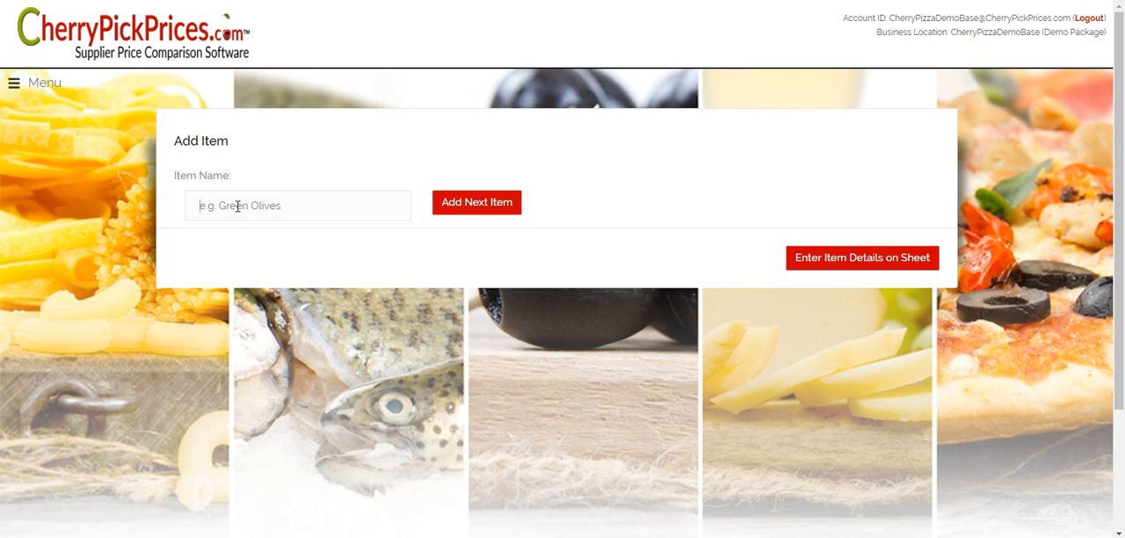
pyautogui.write('Test')
pyautogui.press('Return')
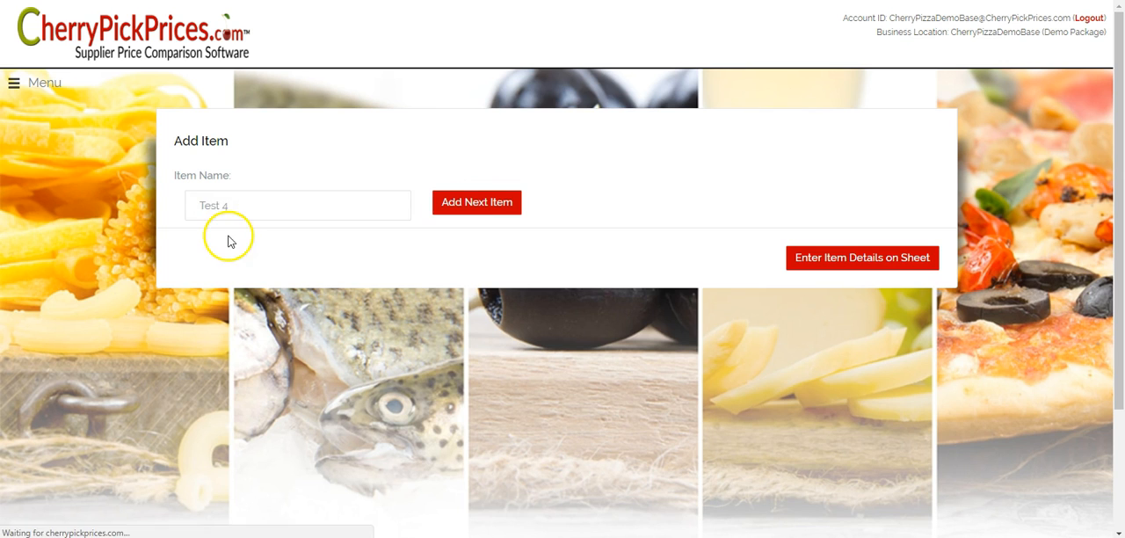
pyautogui.write('Test 4')
pyautogui.click(467, 243)
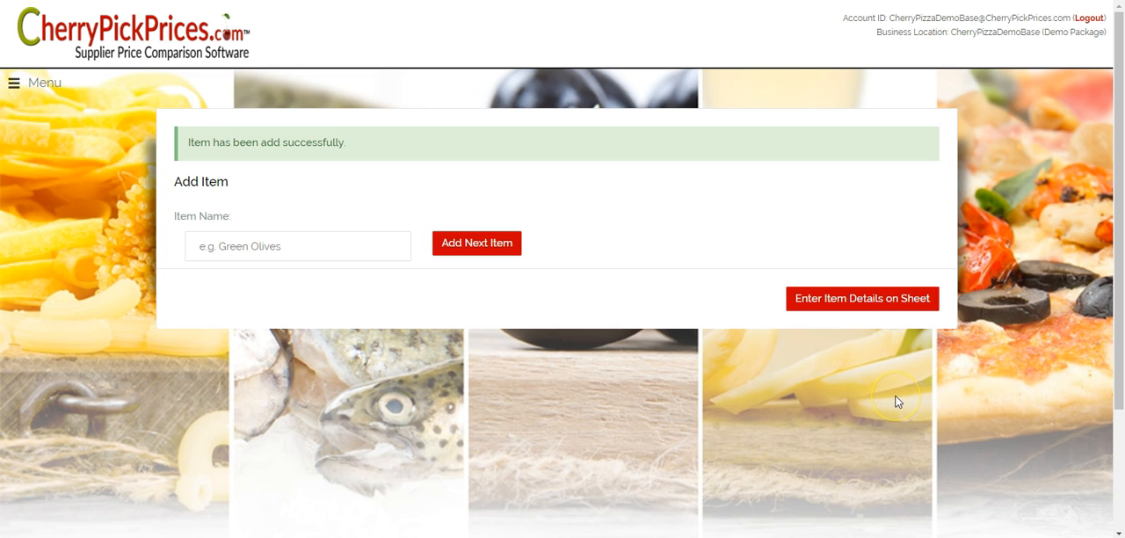
# - Leave the item entry page for the dashboard and log out of the account without entering item details
pyautogui.click(13, 85)
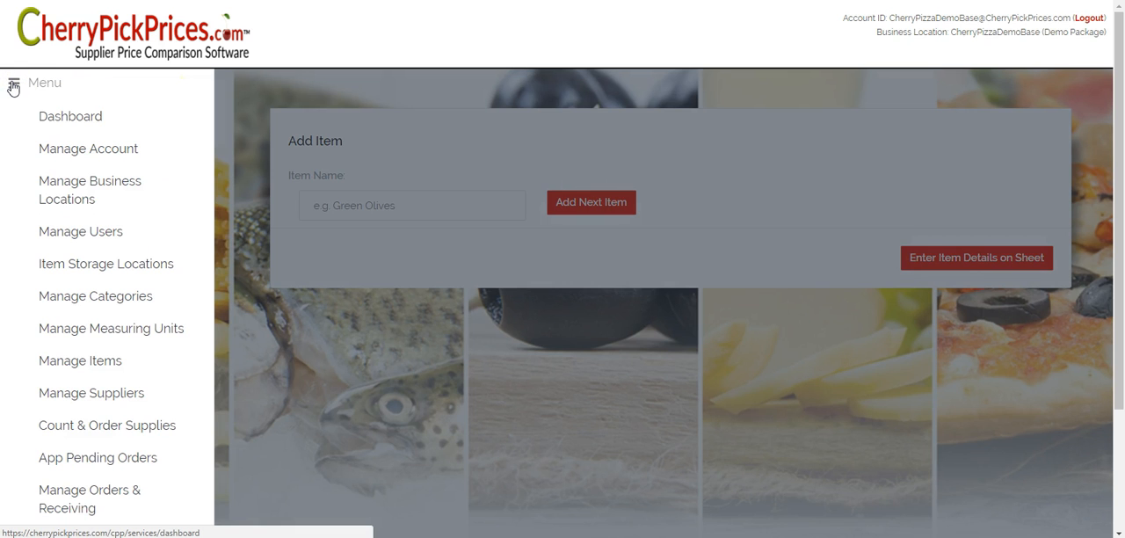
pyautogui.click(53, 117)
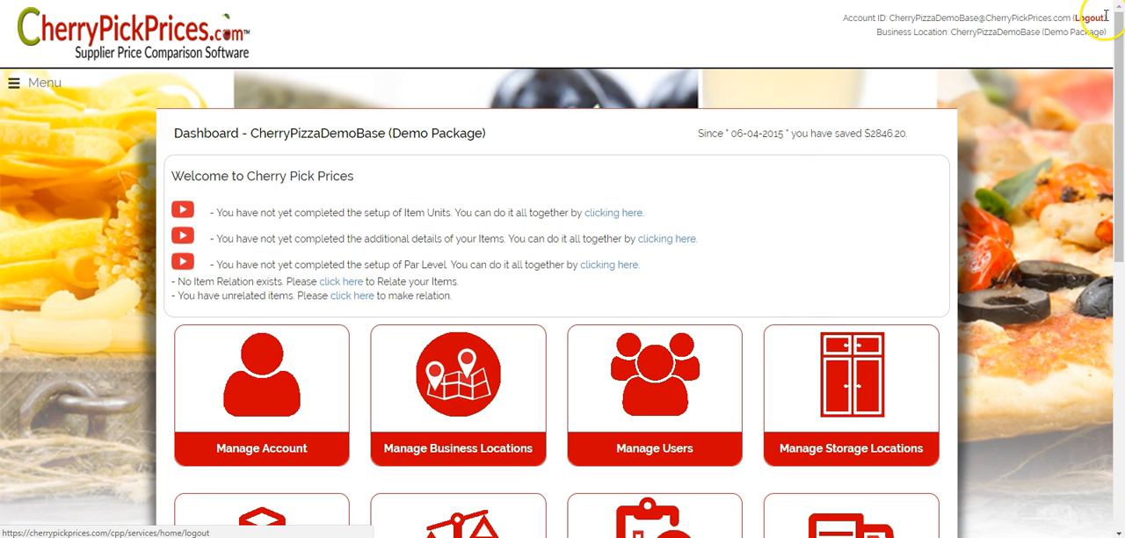
pyautogui.click(1104, 17)
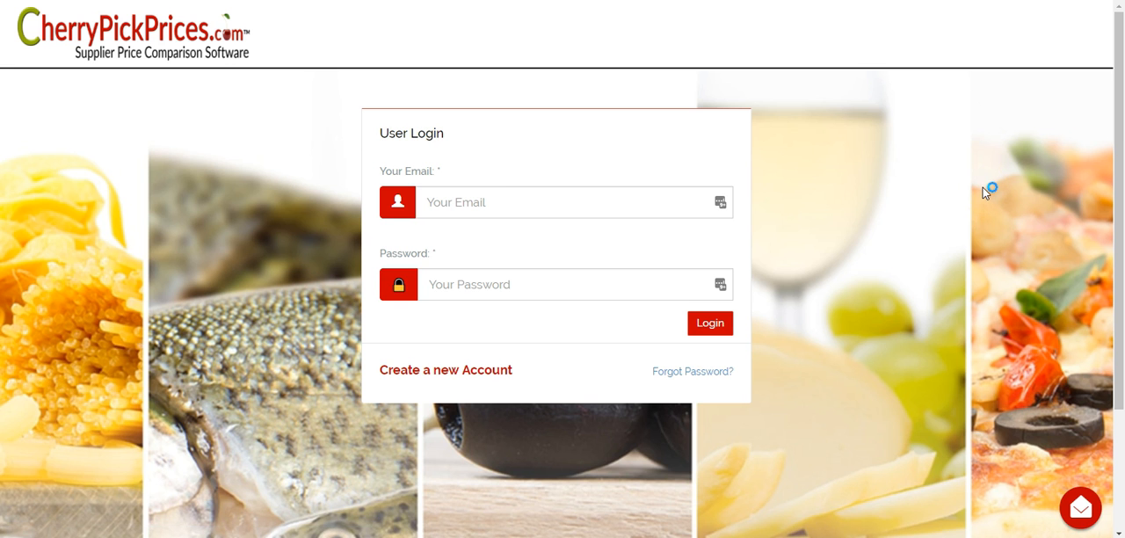
# - Log back in to the demo account with its saved e-mail and password
pyautogui.click(721, 205)
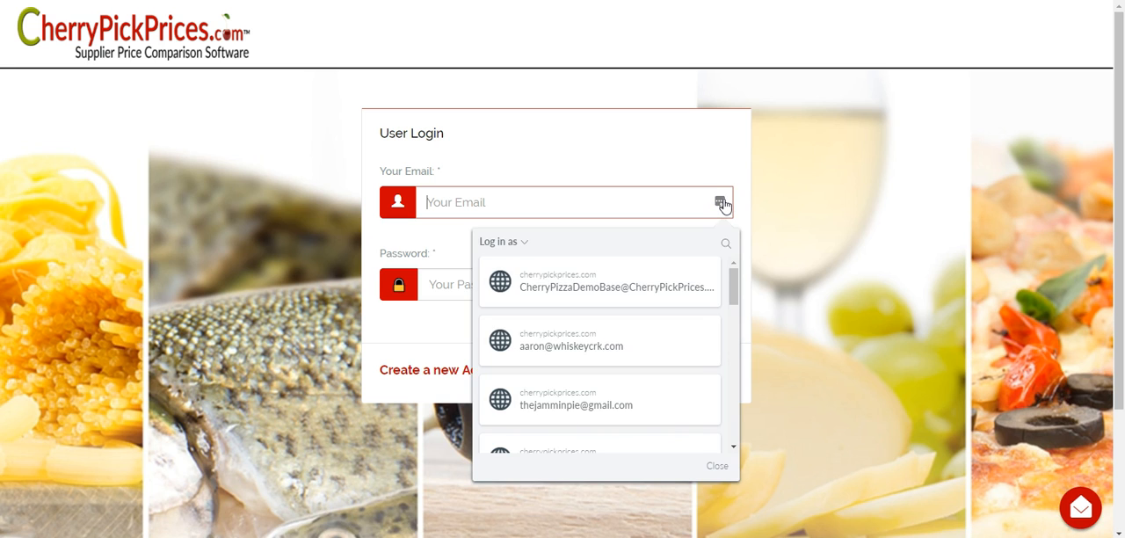
pyautogui.click(569, 284)
pyautogui.click(710, 322)
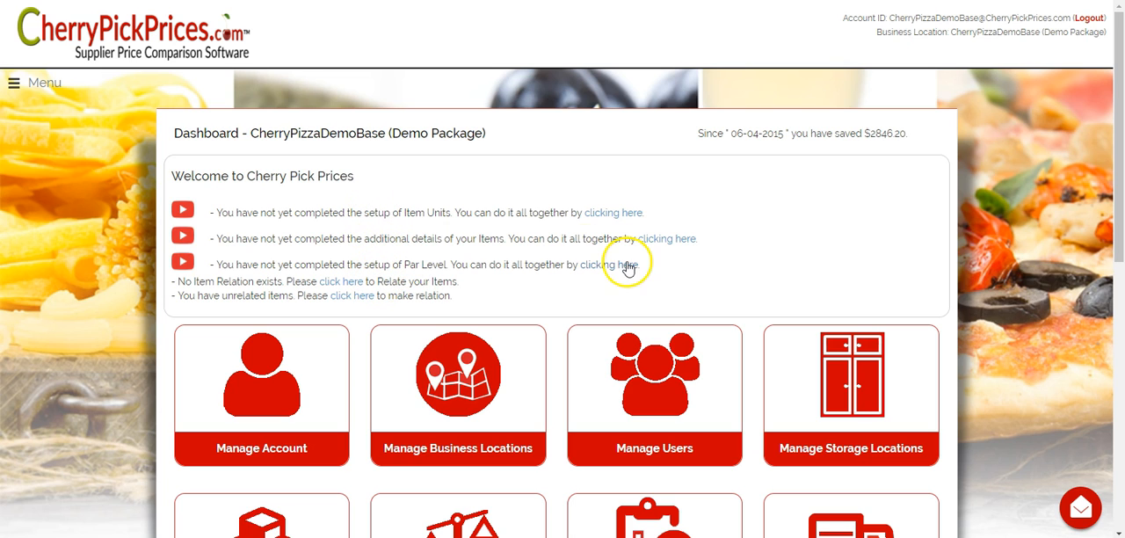
# - Open the unfinished item units setup from the item management page to check the new items, and return to the dashboard
pyautogui.scroll(-2, 788, 251)
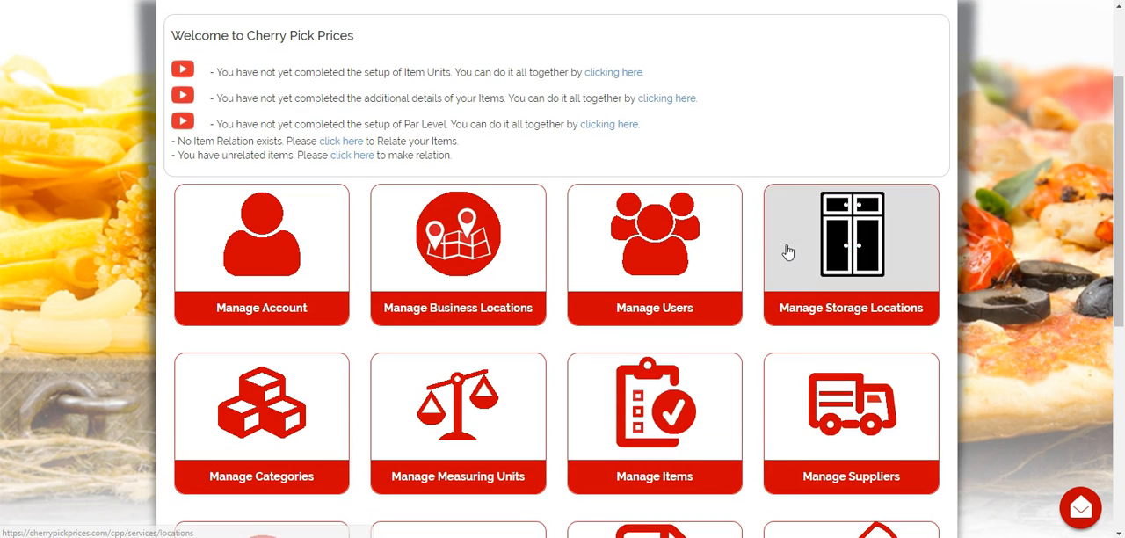
pyautogui.click(661, 444)
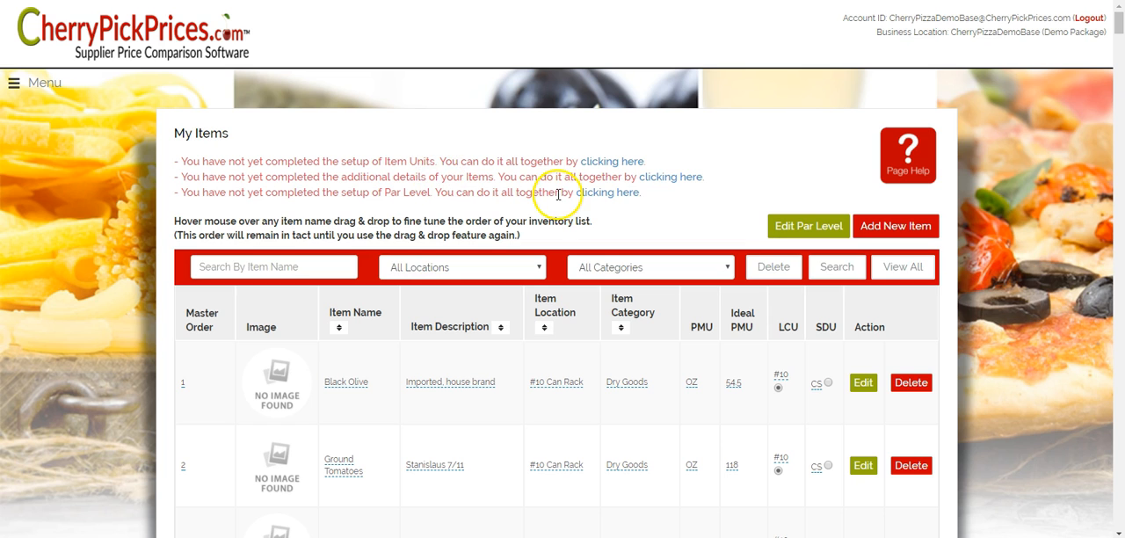
pyautogui.click(629, 162)
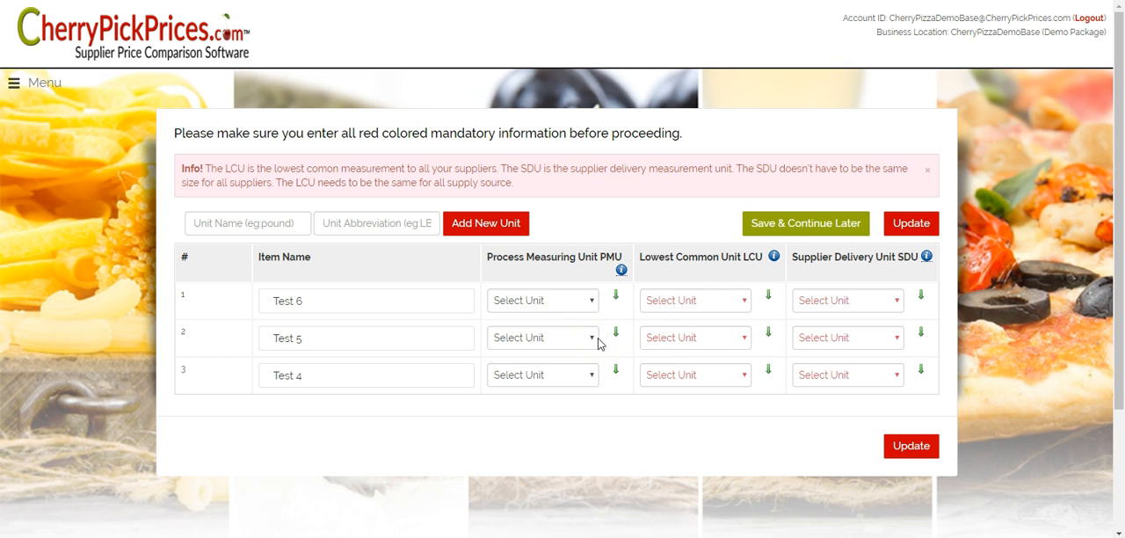
pyautogui.click(40, 81)
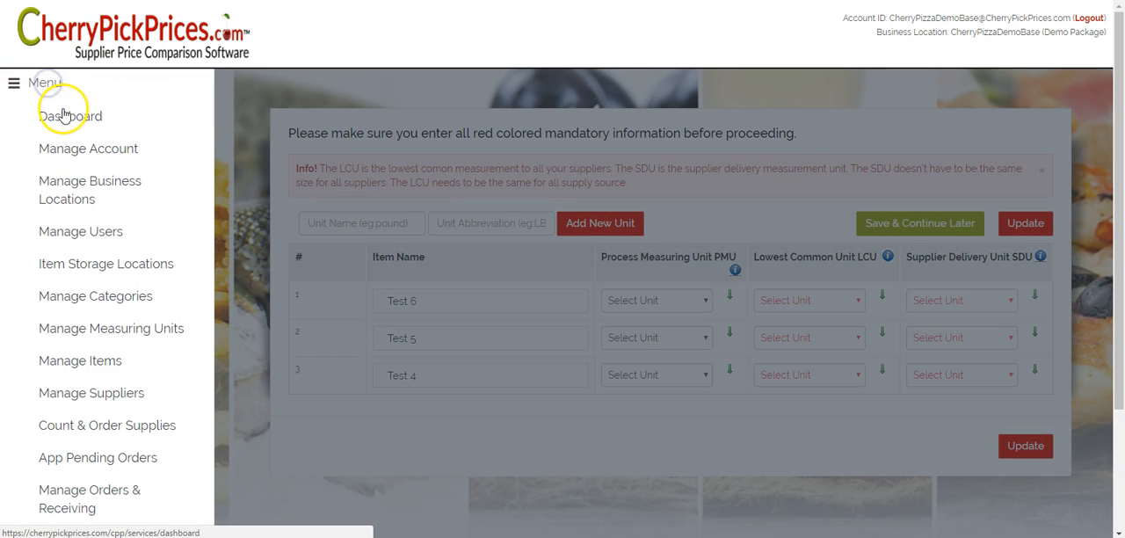
pyautogui.click(63, 117)
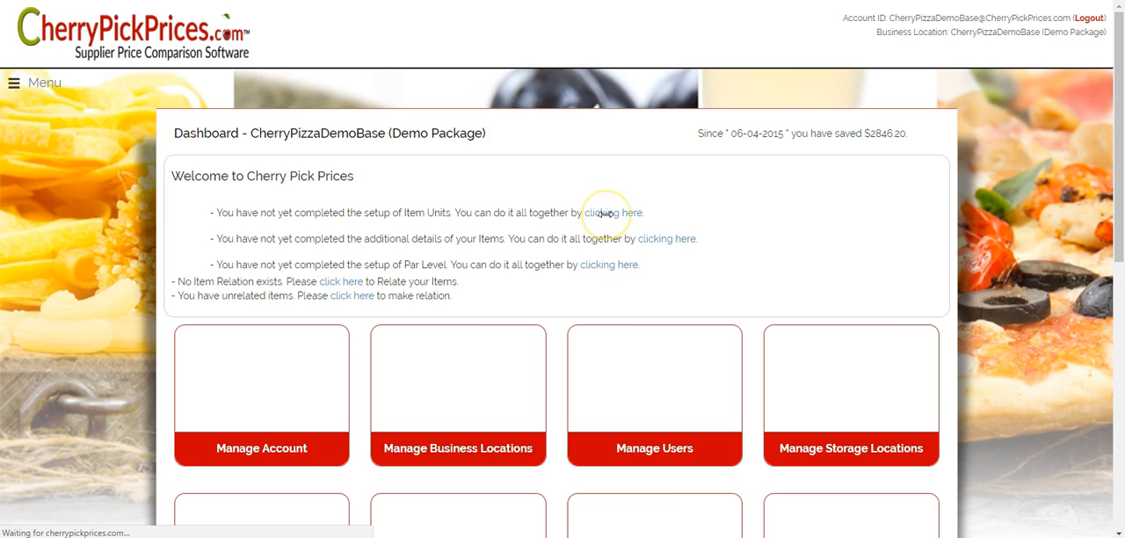